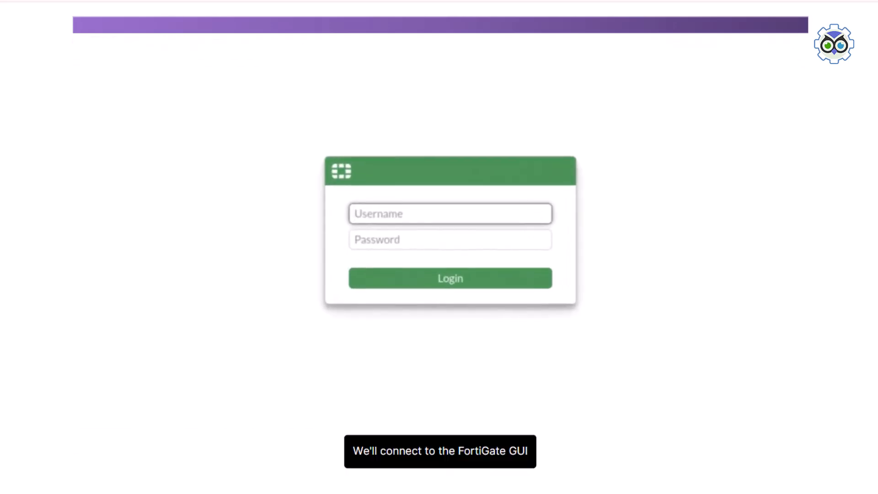
Step: Log in to the FortiGate as admin and open the list of SSL/SSH inspection profiles
text(ad)
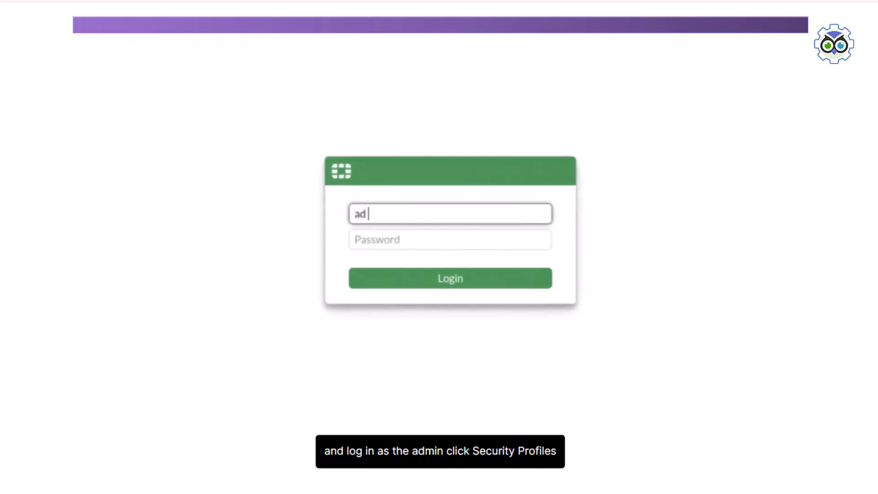
text(min)
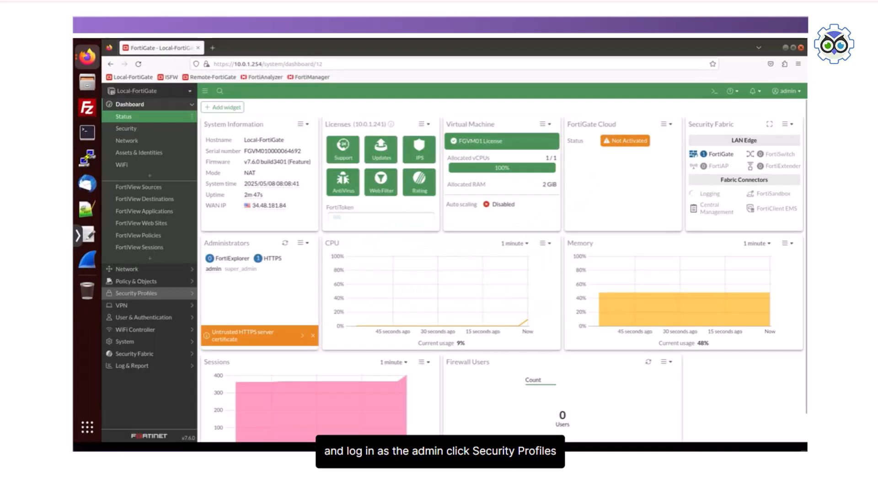
click(137, 293)
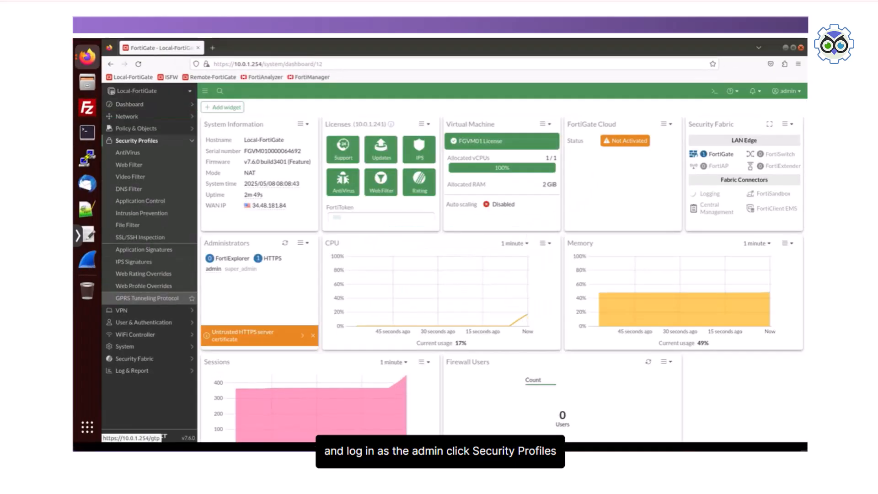
click(140, 237)
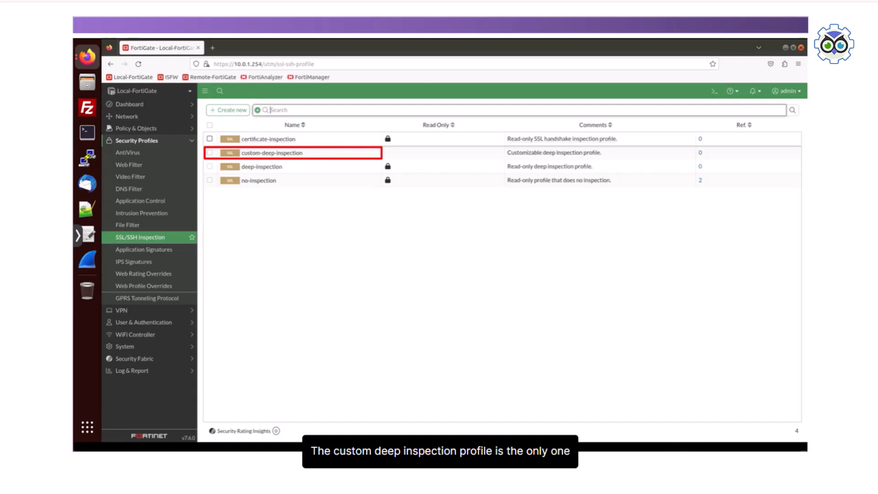
Step: Review the SSL inspection, port mapping and exemption settings of the custom-deep-inspection profile and save it with its default settings
click(285, 154)
click(255, 167)
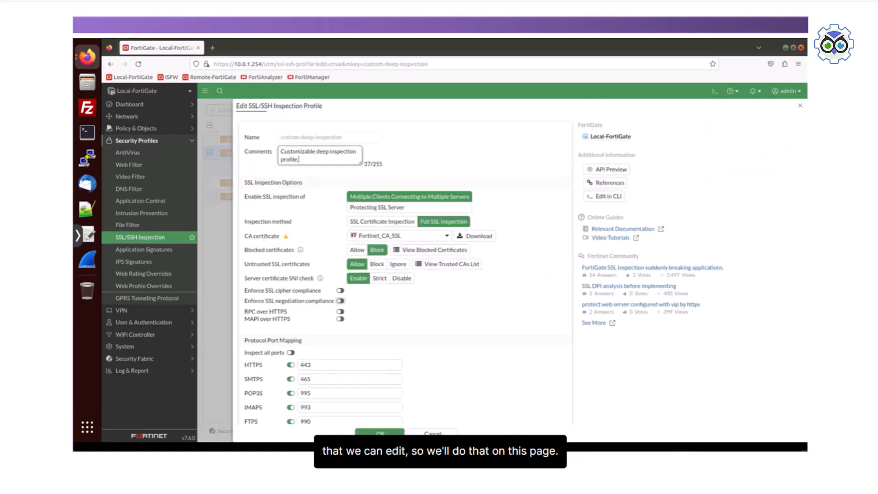
scroll(402, 274, down, 6)
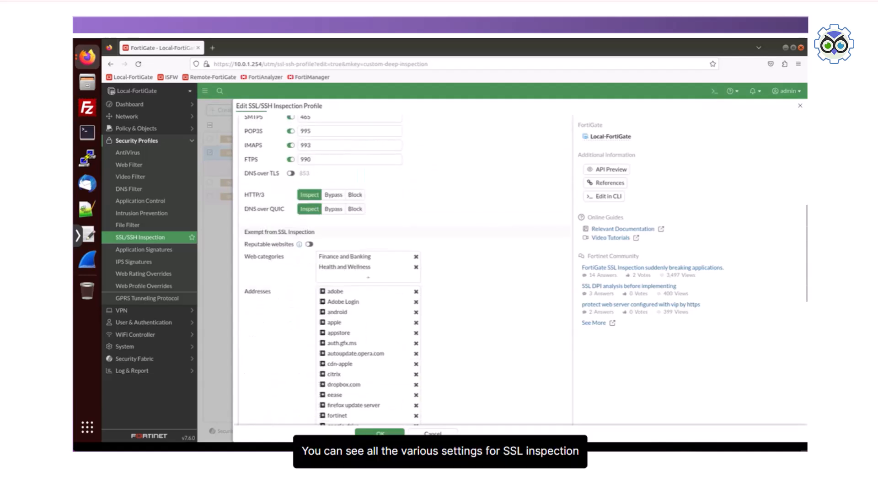
scroll(403, 274, down, 3)
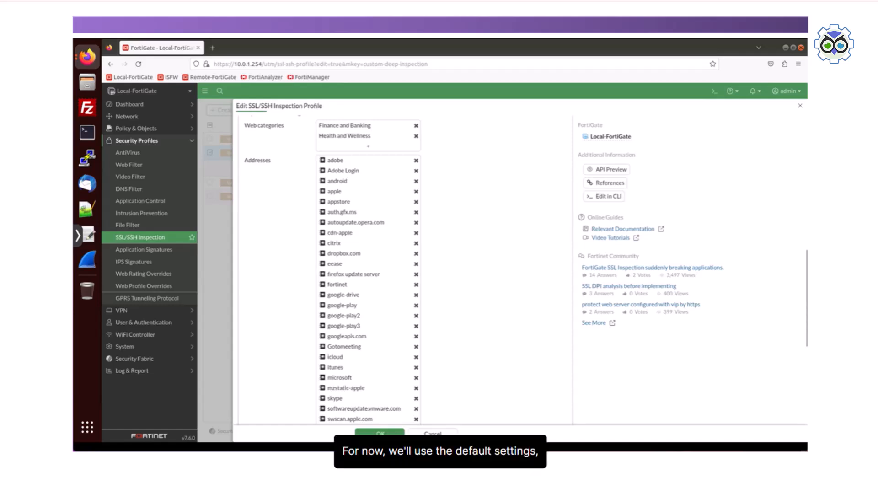
click(379, 433)
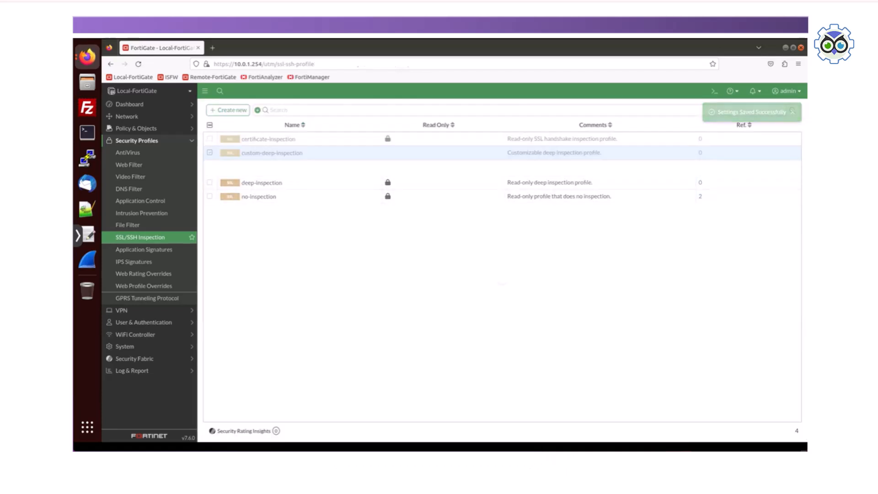
Step: Open the Internet Access firewall policy for editing and enable AntiVirus with the default profile
click(137, 129)
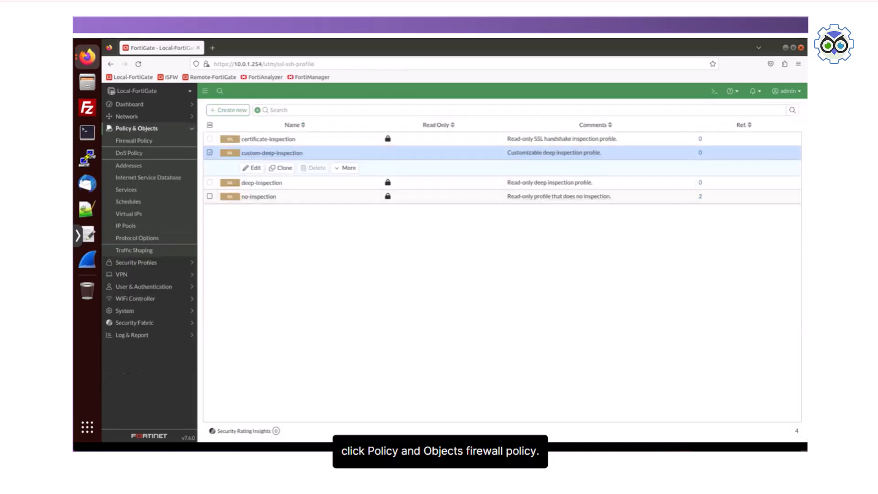
click(134, 141)
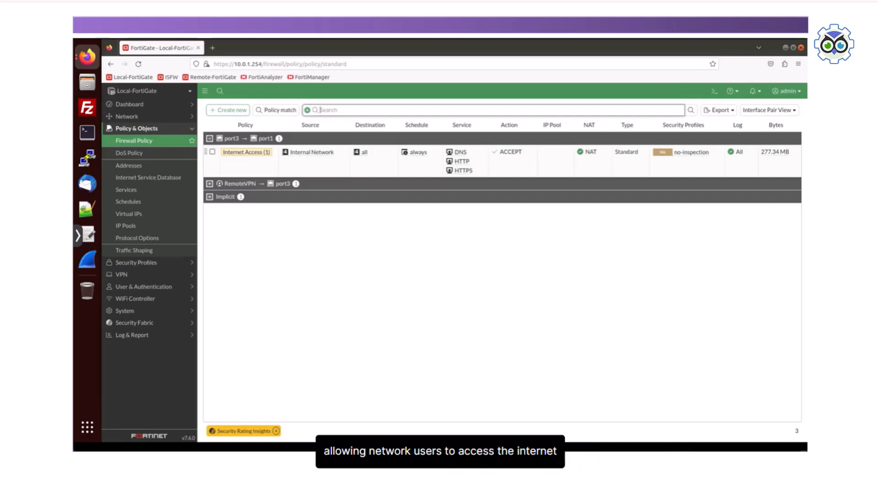
double_click(254, 152)
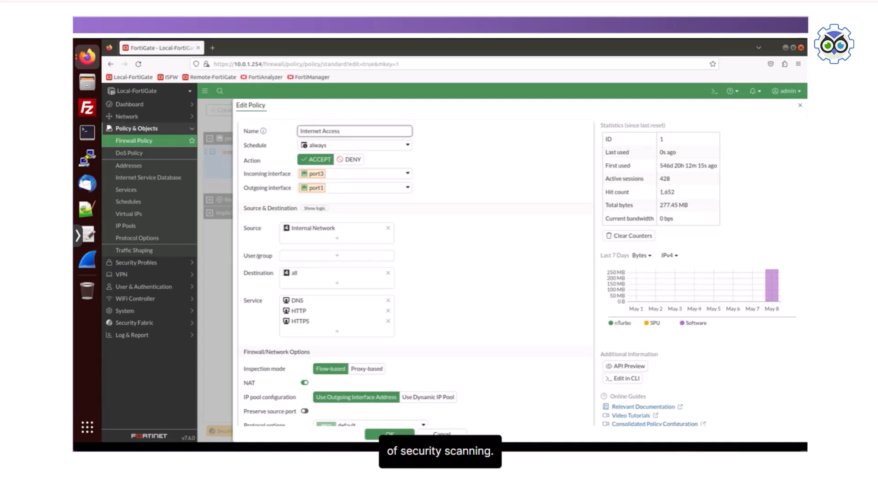
scroll(413, 269, down, 4)
scroll(414, 270, down, 2)
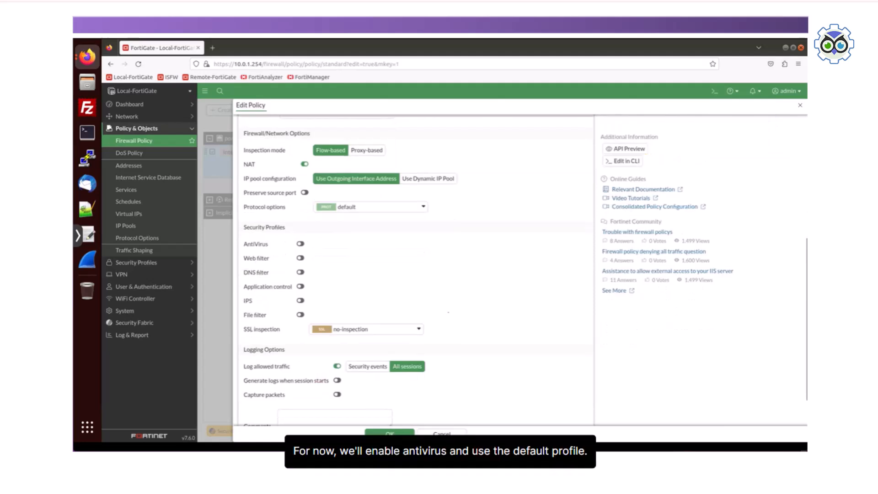
click(301, 244)
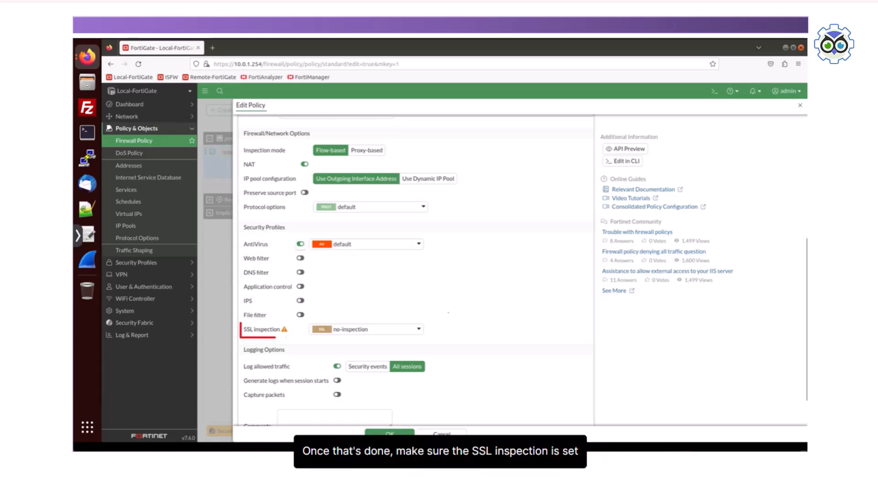
Step: Set the Internet Access policy's SSL inspection to custom-deep-inspection and save the policy
click(413, 329)
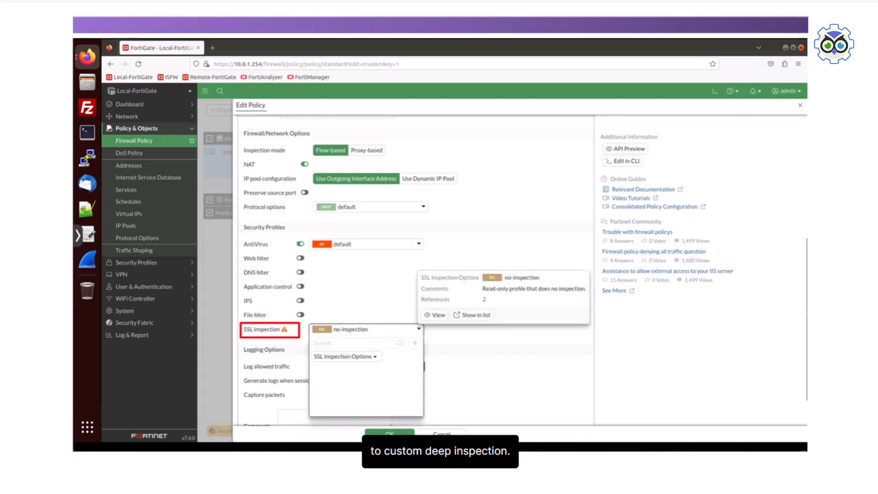
click(364, 379)
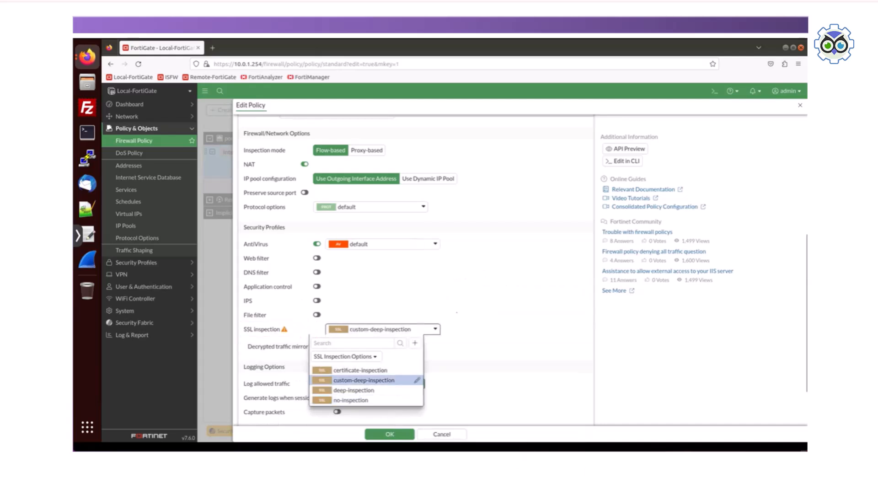
click(390, 433)
click(428, 287)
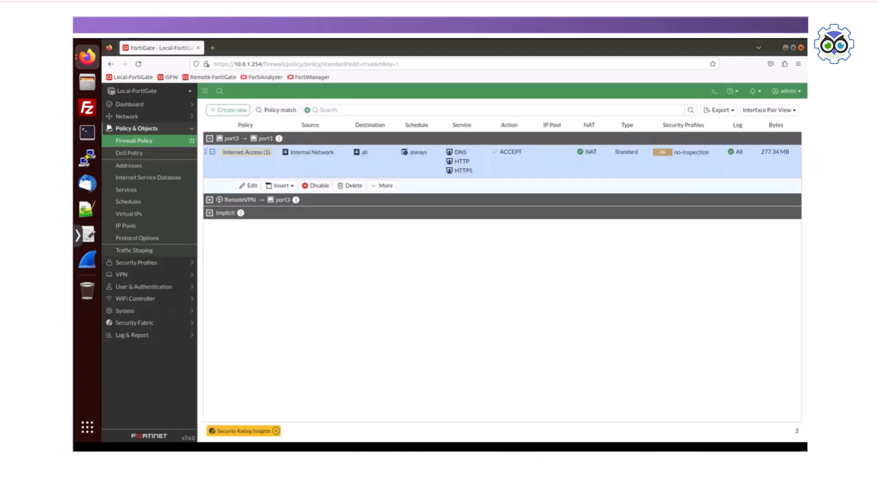
key(ctrl+t)
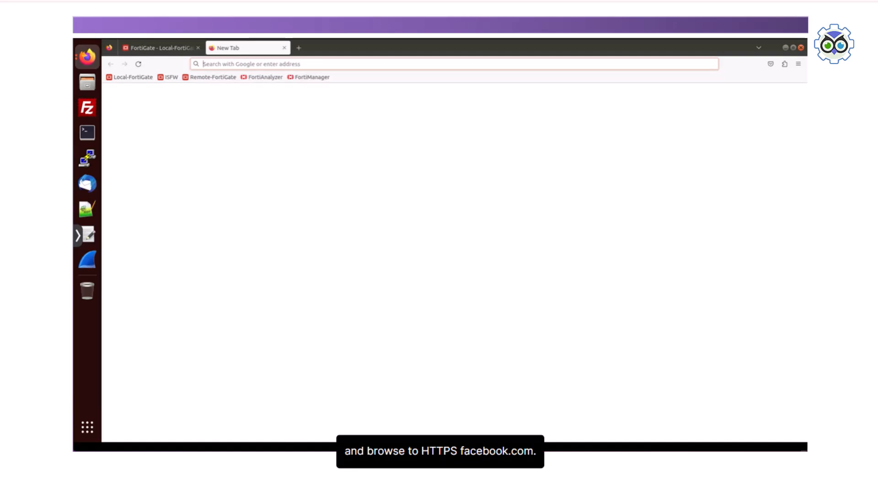
text(https://www.facebook.com)
key(Return)
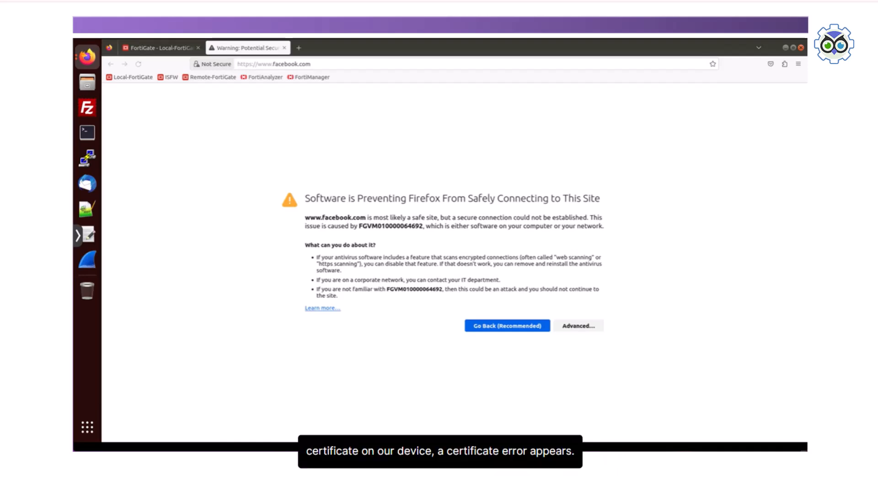
Step: Expand the advanced details of the Facebook security warning and view the site's certificate
click(578, 326)
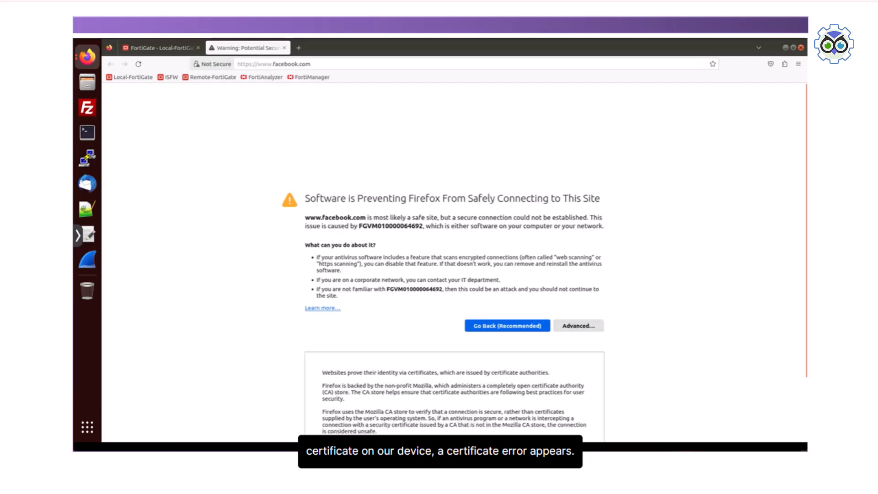
scroll(578, 326, down, 2)
scroll(453, 274, down, 1)
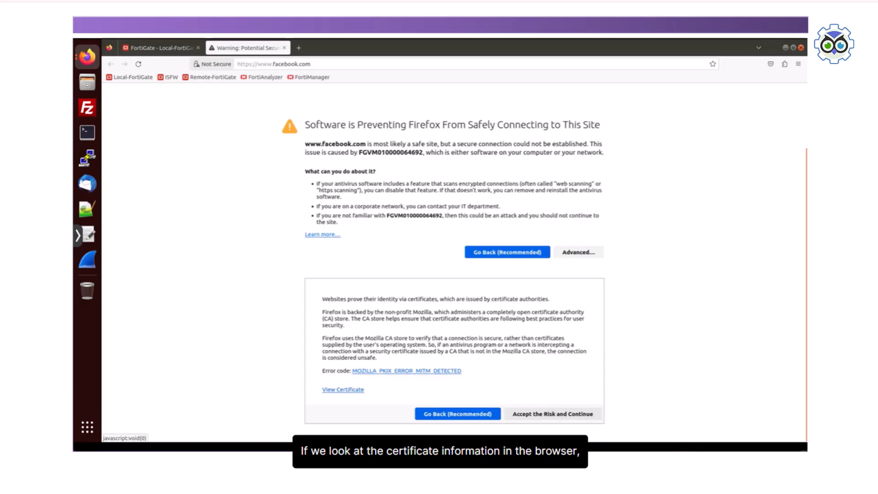
click(343, 389)
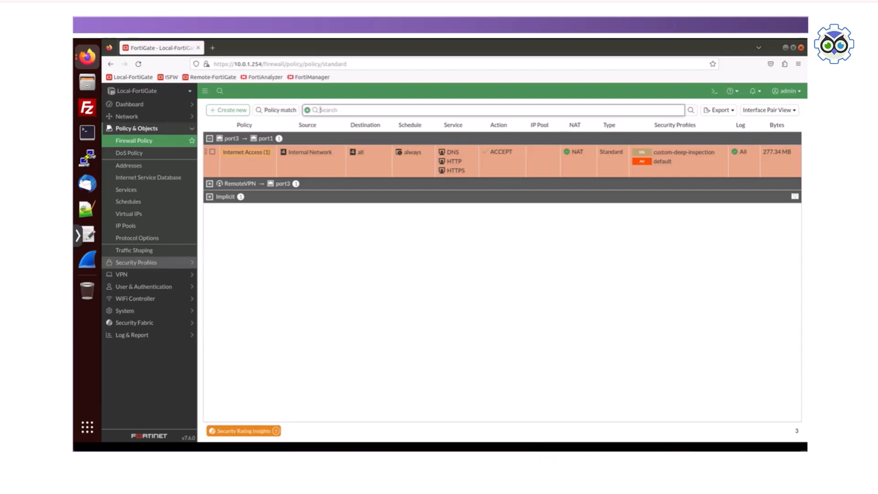
Step: Open the custom-deep-inspection SSL/SSH profile in FortiGate and download its Fortinet_CA_SSL certificate
click(137, 262)
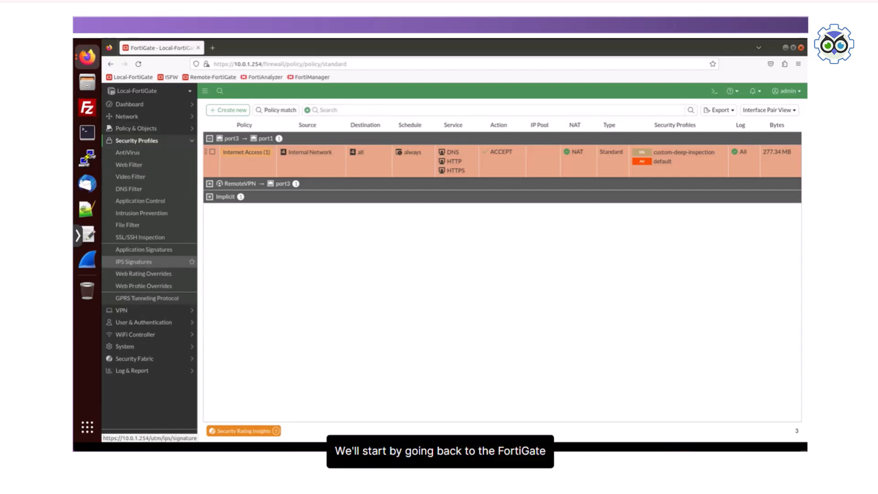
click(140, 237)
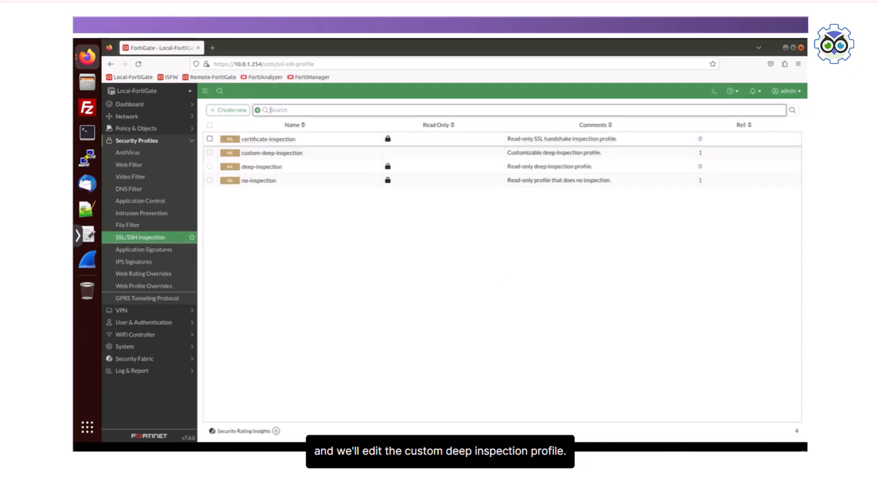
click(272, 153)
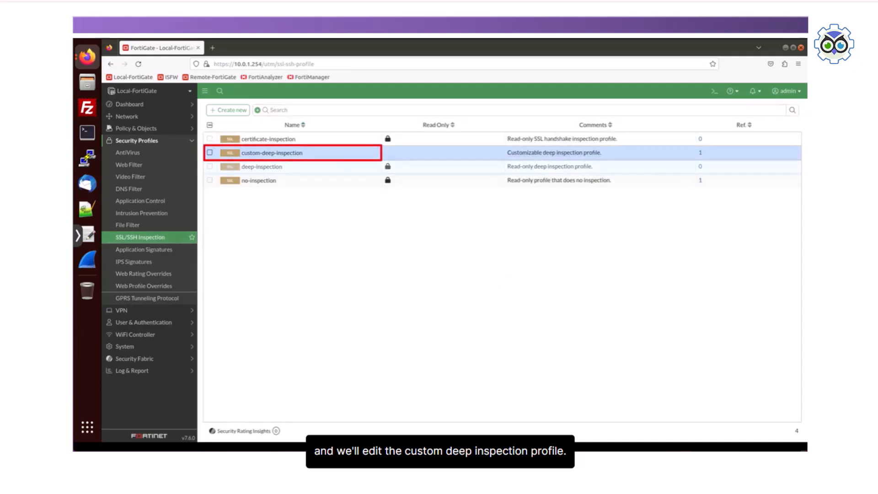
click(311, 168)
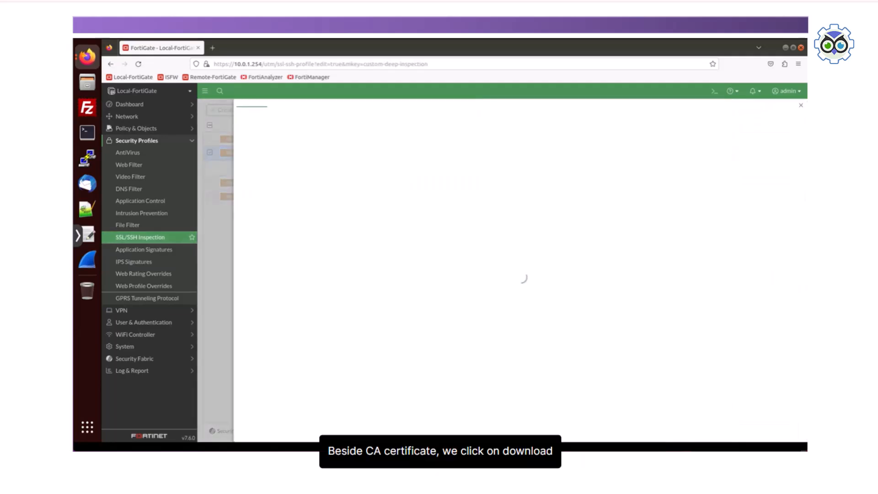
click(474, 235)
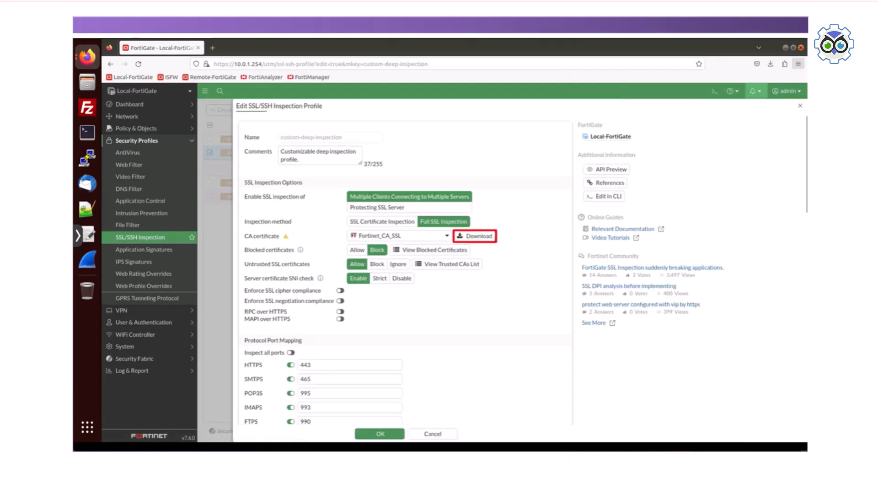
Step: Open the Certificate Manager from Firefox's privacy and security settings
click(798, 64)
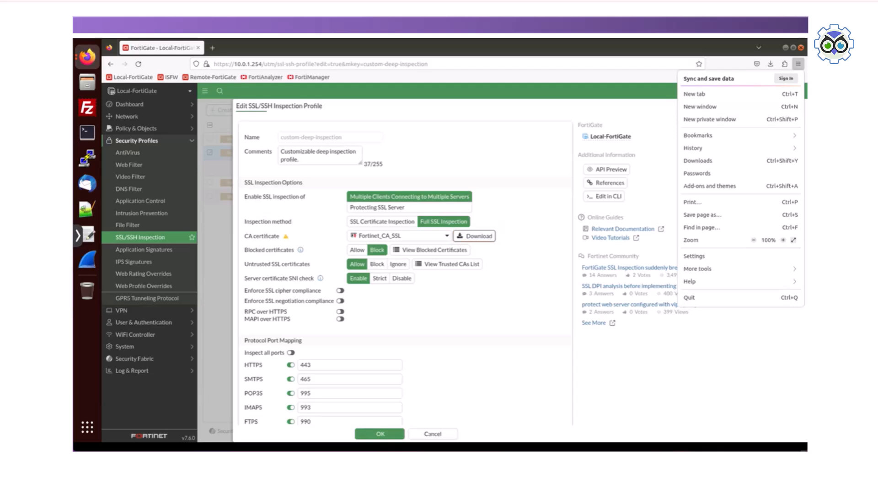
click(693, 256)
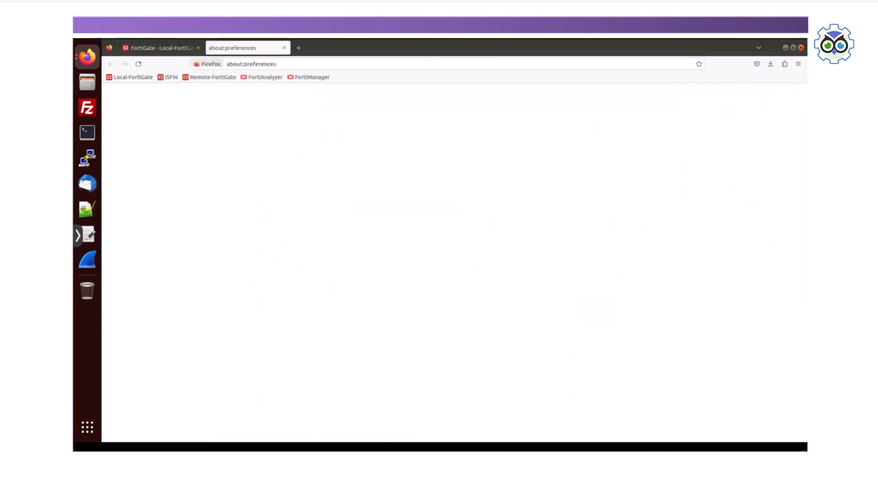
click(156, 174)
scroll(331, 274, down, 5)
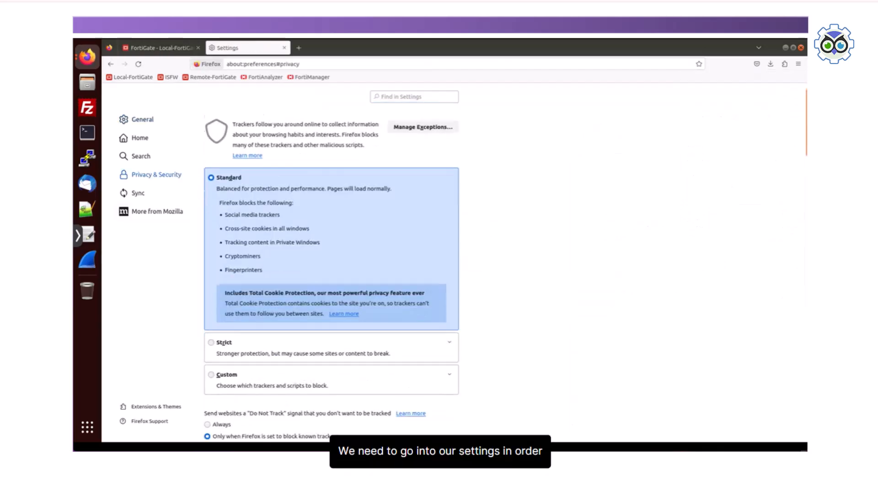
scroll(331, 274, down, 5)
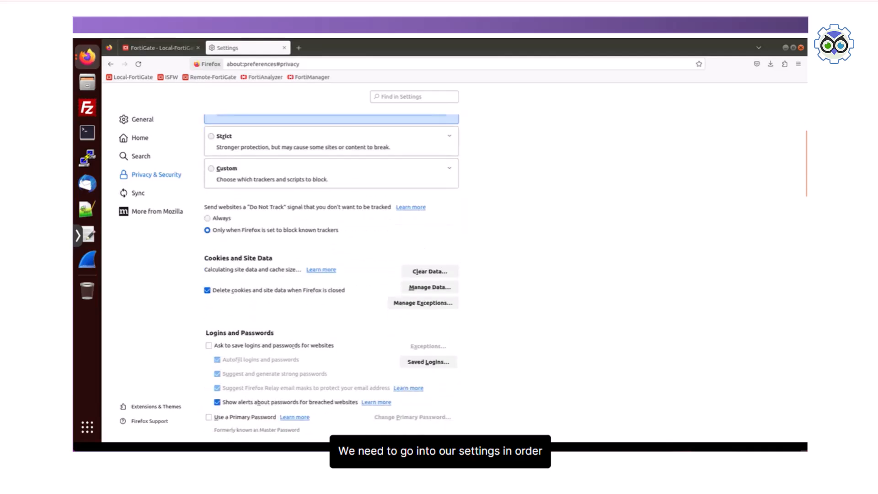
scroll(331, 274, down, 6)
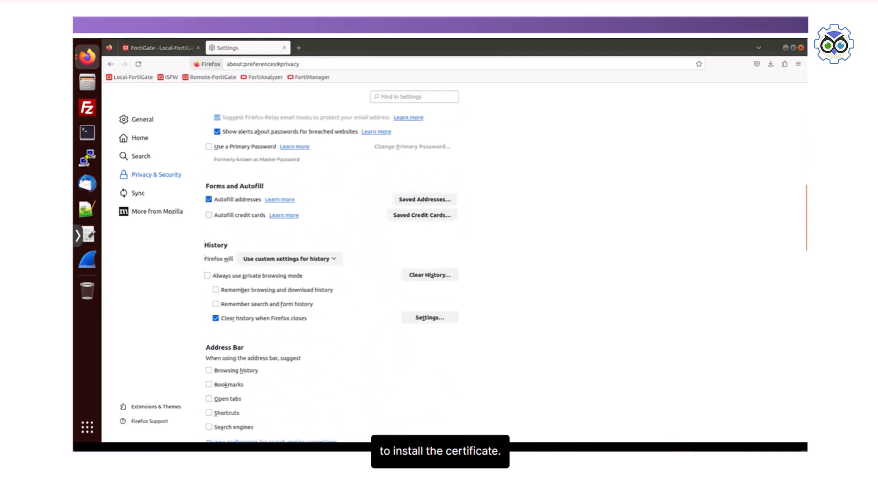
scroll(331, 274, down, 8)
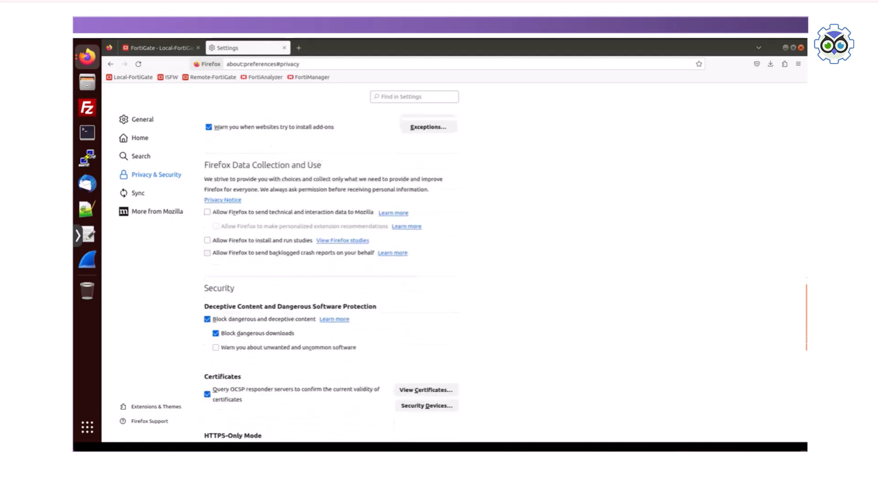
scroll(331, 274, down, 2)
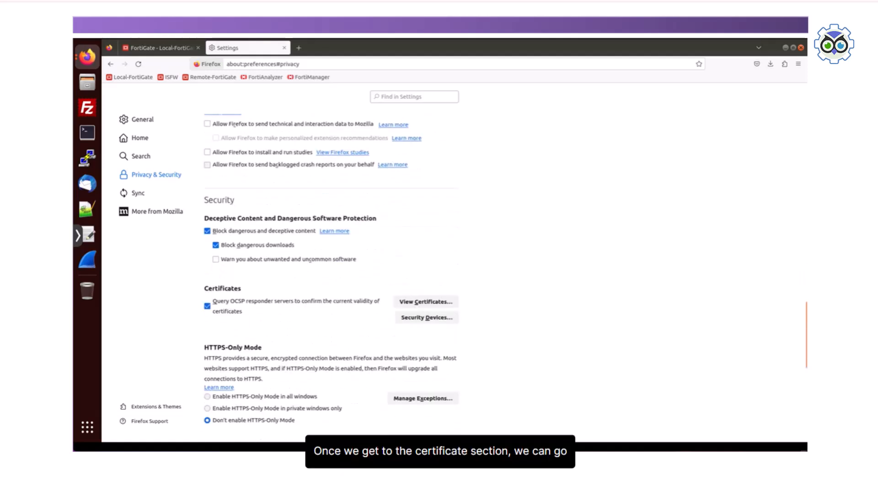
click(425, 302)
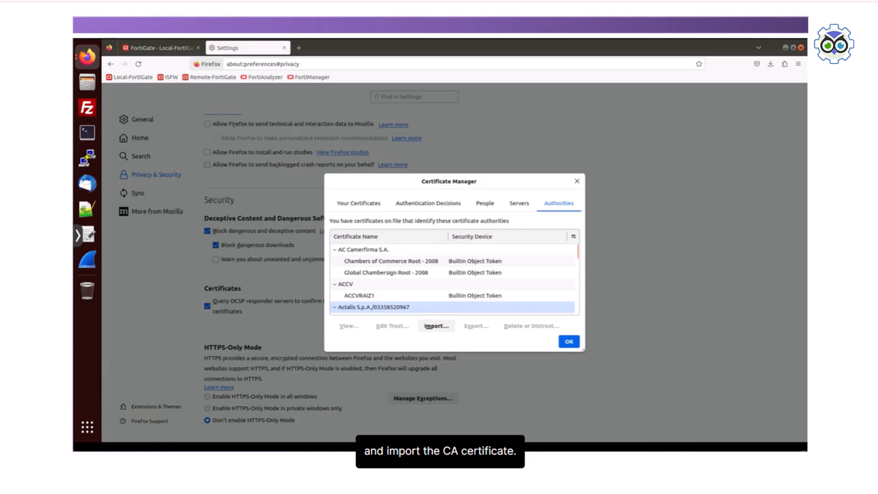
Step: Import the downloaded Fortinet_CA_SSL certificate as an authority trusted to identify websites, and close the Certificate Manager and the settings tab
click(436, 326)
click(194, 146)
click(714, 70)
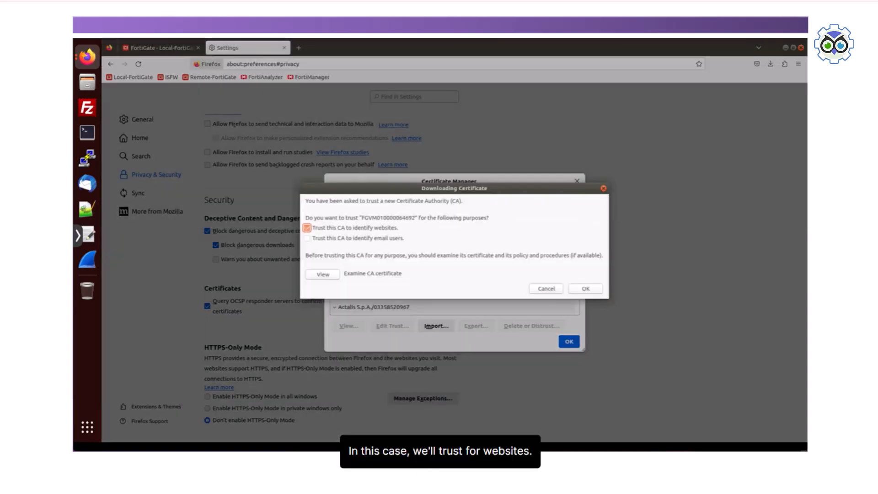
click(585, 288)
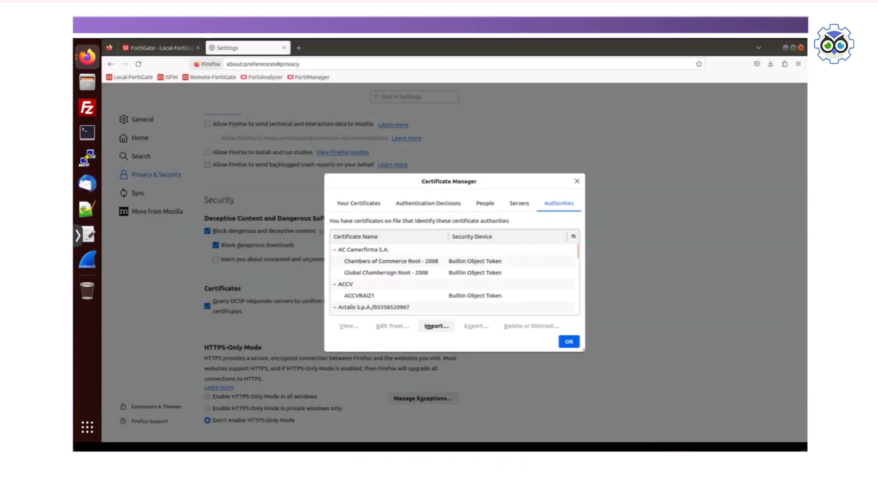
click(568, 341)
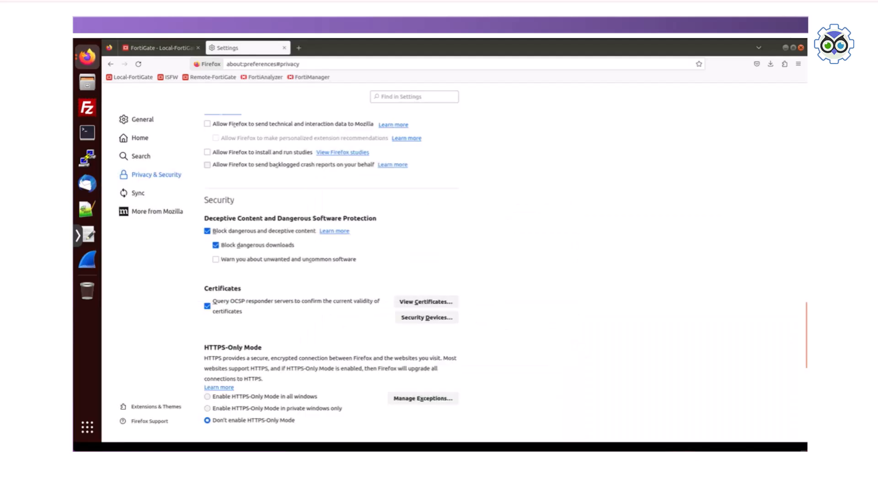
key(ctrl+w)
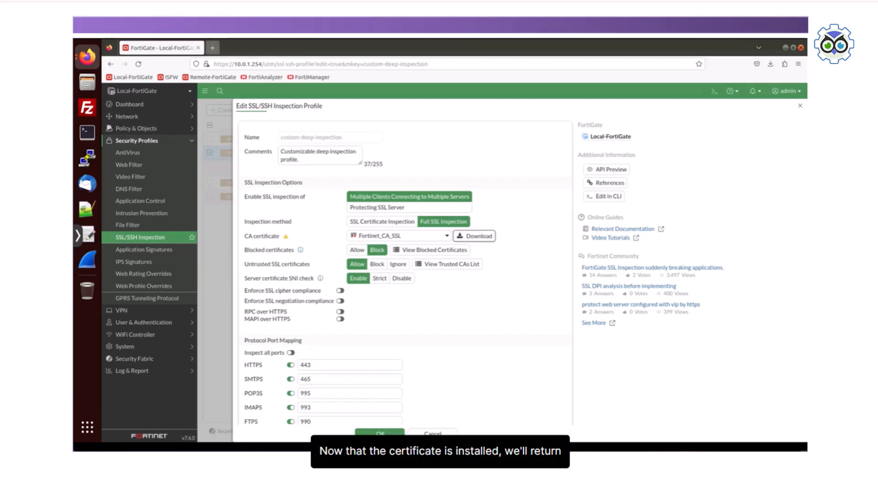
Step: Browse to facebook.com in a new tab, view the site's certificate from its connection security details, and close both tabs
key(ctrl+t)
text(facebook.com)
key(Return)
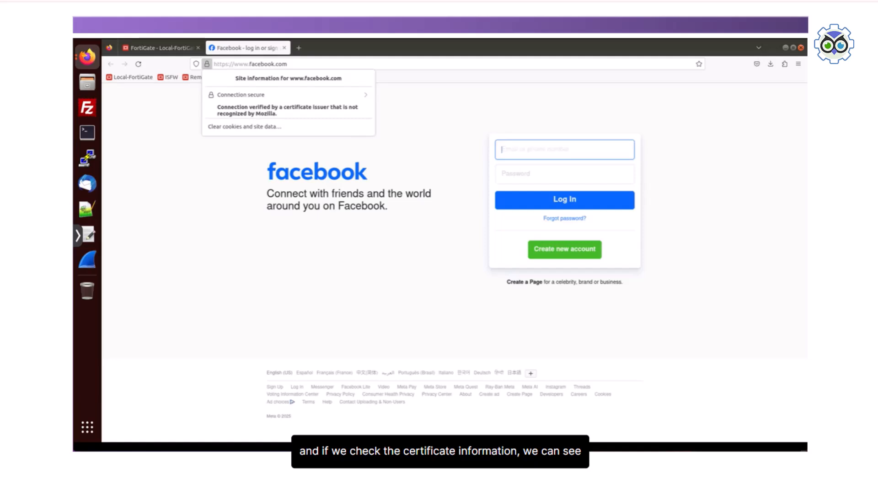
click(287, 95)
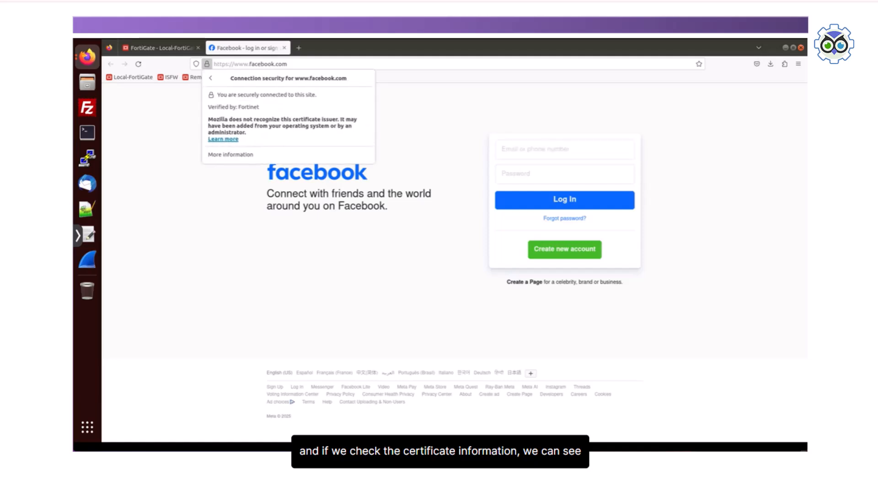
click(230, 154)
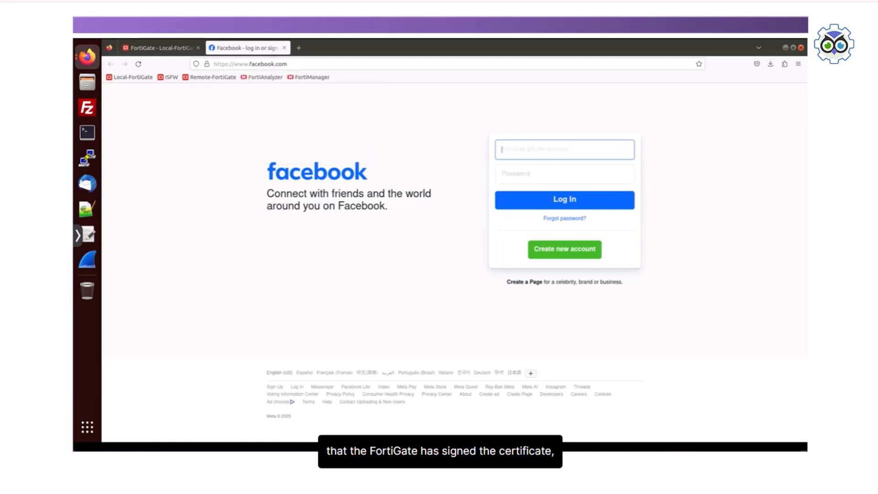
click(321, 126)
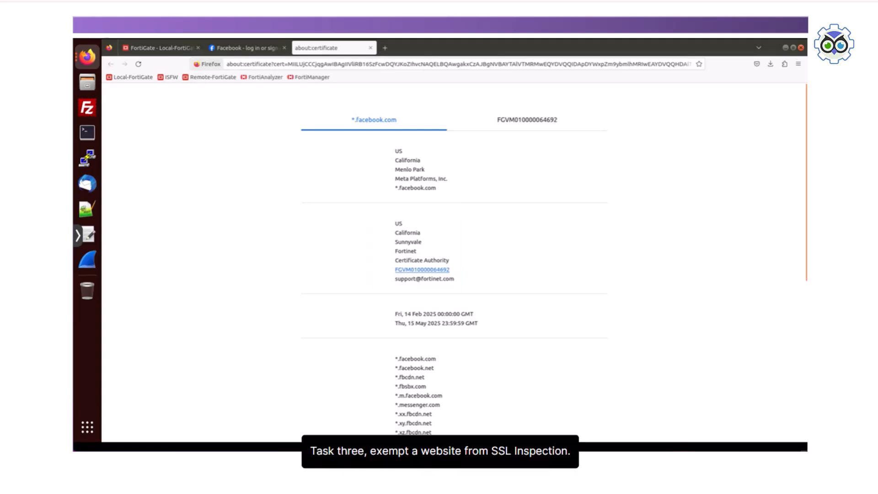
key(ctrl+w)
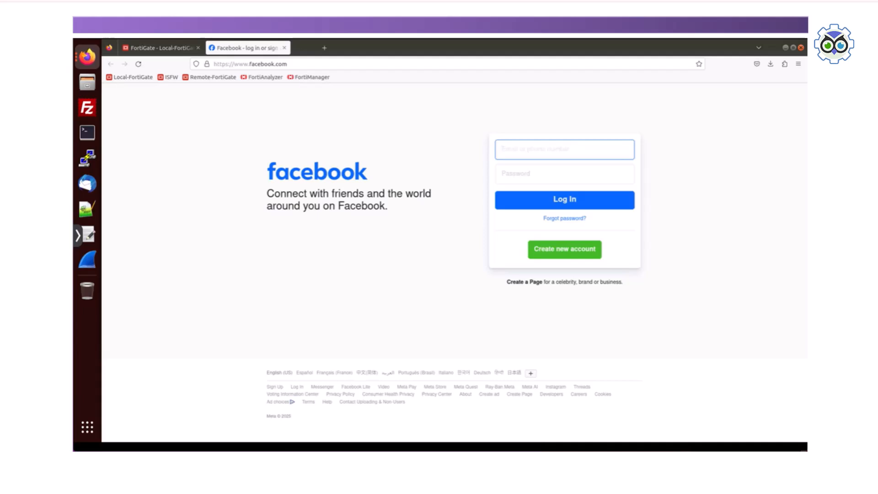
click(285, 48)
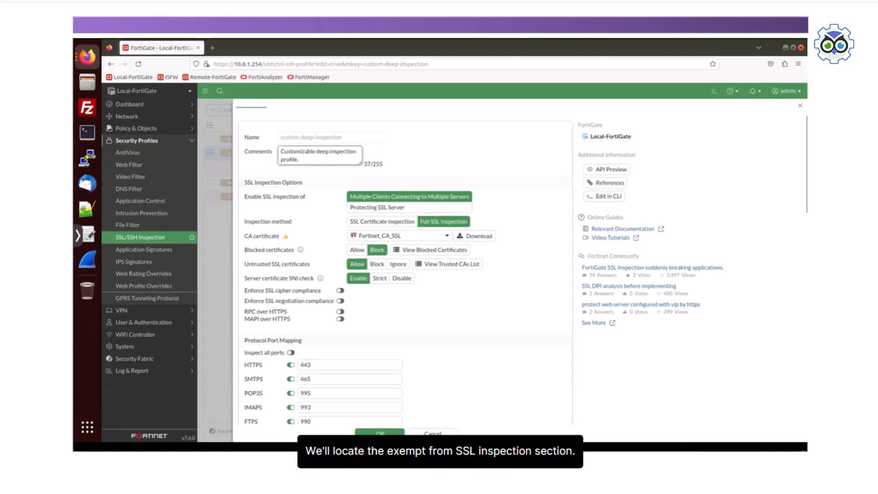
Step: Search the selectable addresses for facebook.com in the profile's Exempt from SSL Inspection section
scroll(403, 275, down, 6)
scroll(403, 274, down, 1)
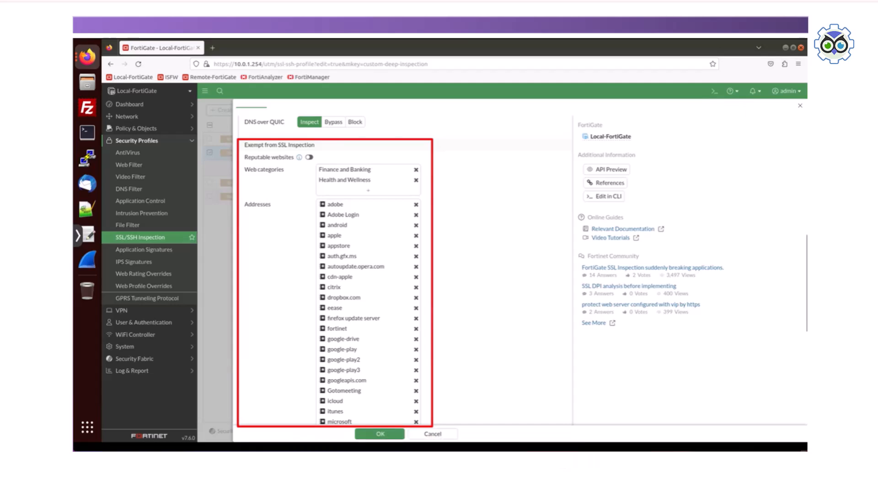
scroll(402, 265, down, 5)
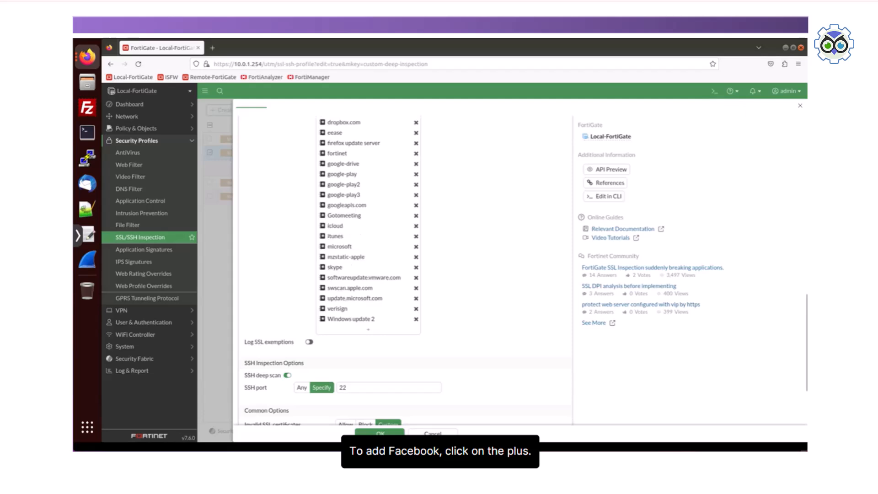
click(368, 329)
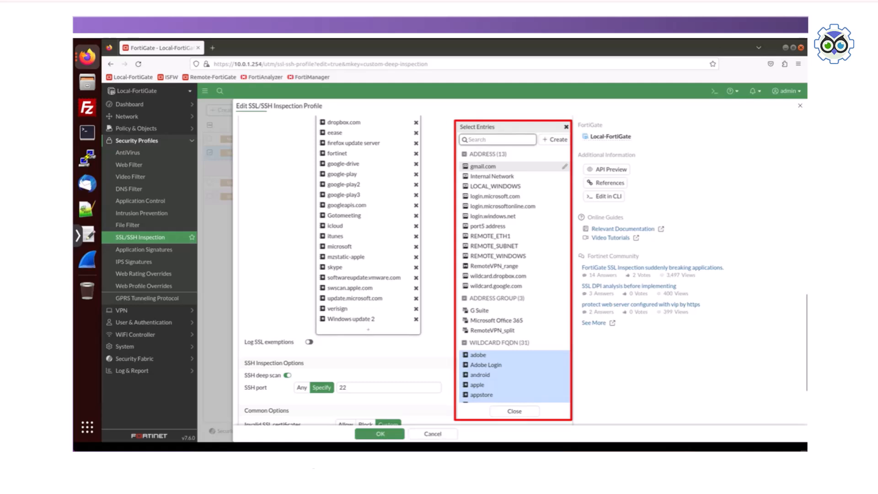
text(fa)
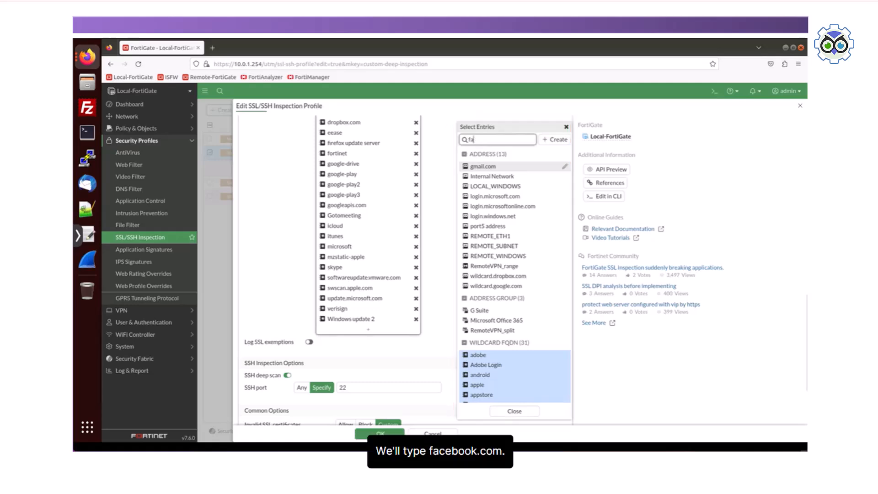
text(cebook.com)
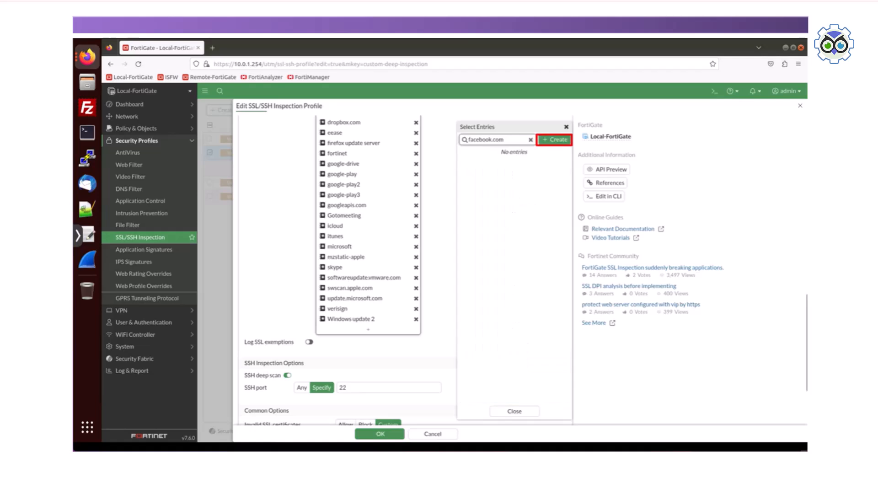
Step: Create an exempt wildcard FQDN address named Facebook for *.facebook.com and save the custom-deep-inspection profile
click(554, 140)
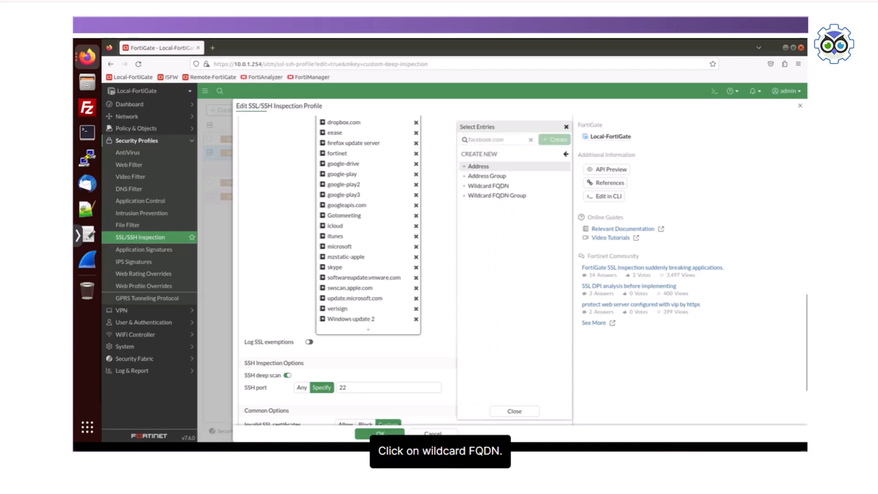
click(487, 186)
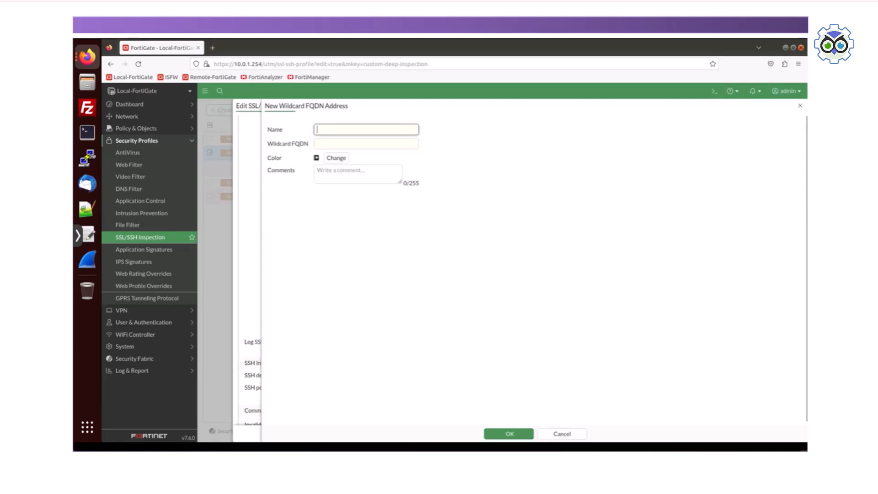
text(Facebook)
key(Tab)
text(*.facebook.com)
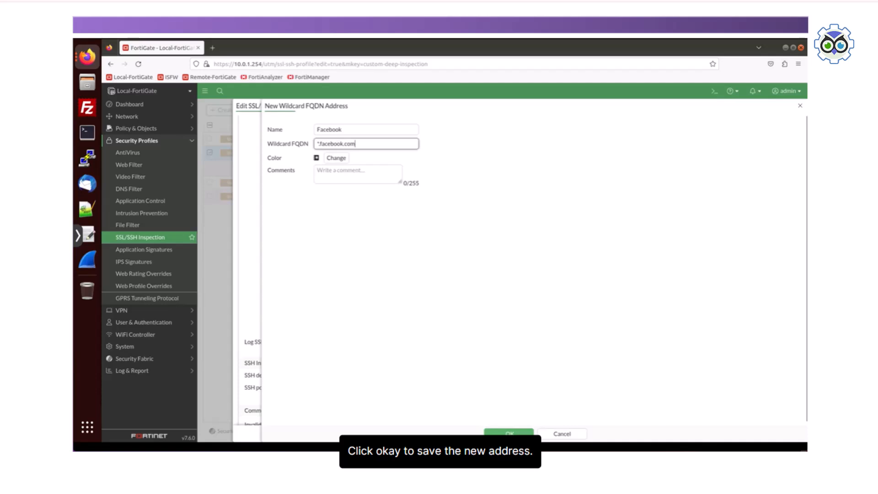
click(509, 434)
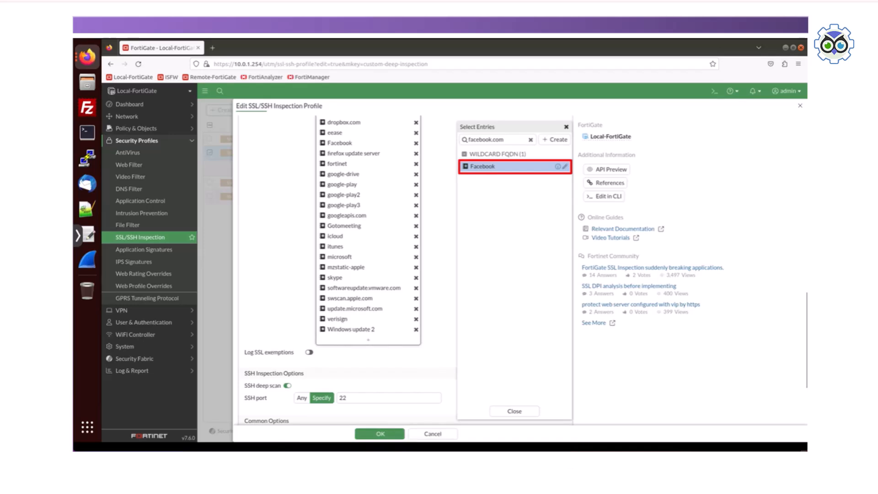
click(514, 410)
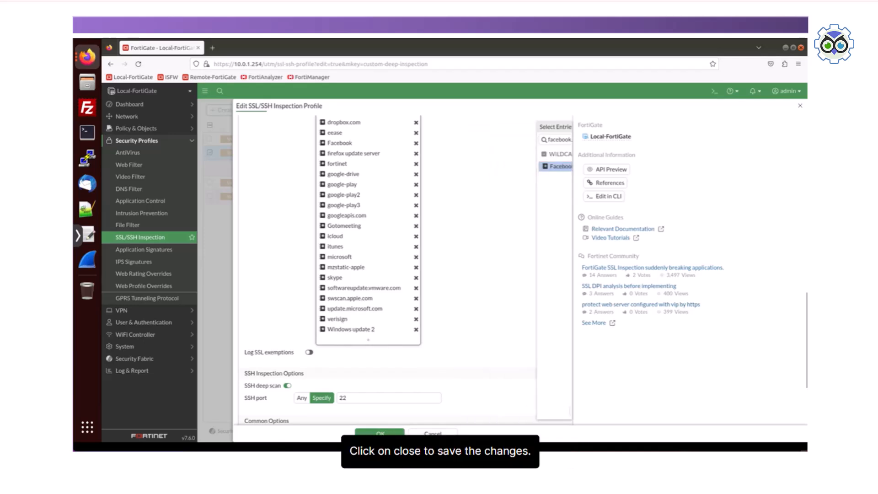
click(379, 432)
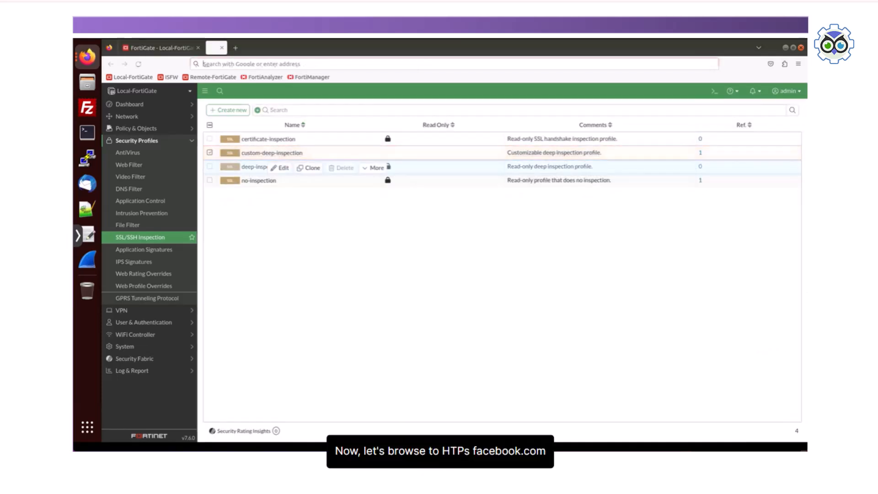
click(213, 48)
text(https)
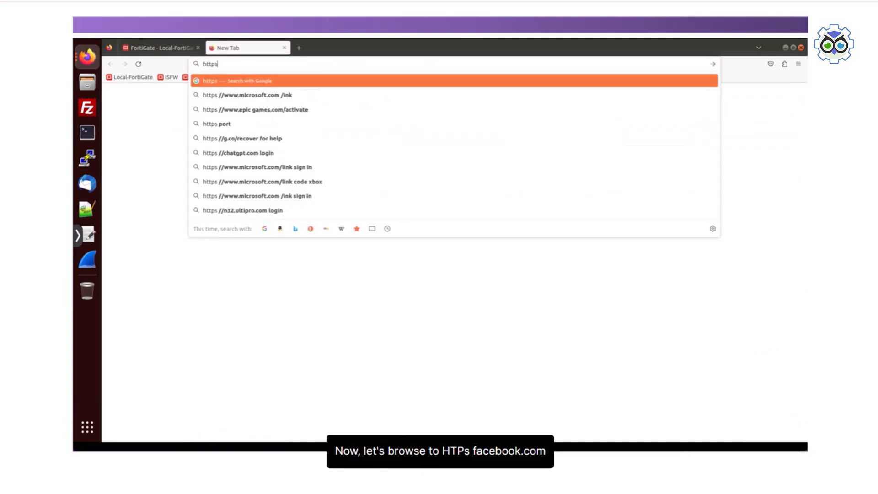
text(://www.f)
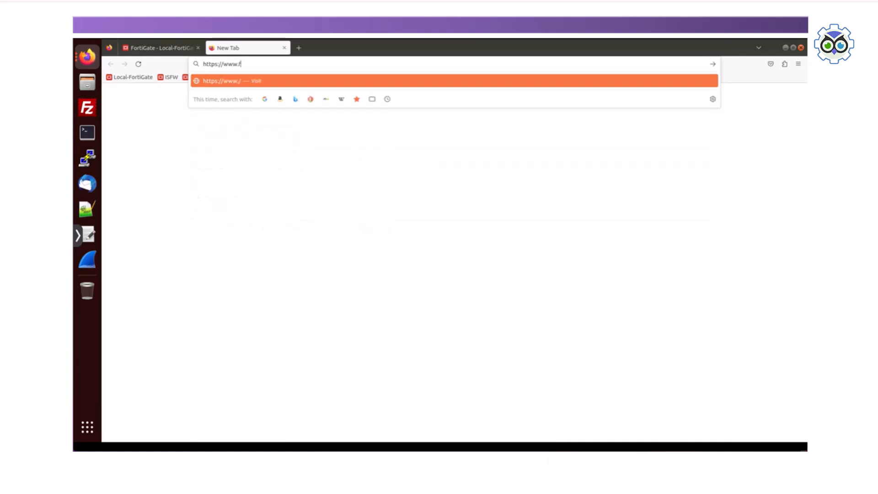
text(acebook.com)
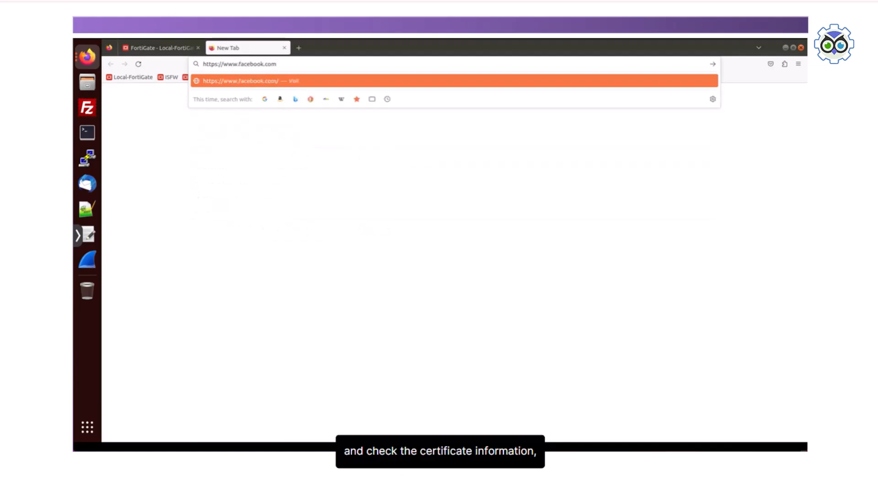
key(Return)
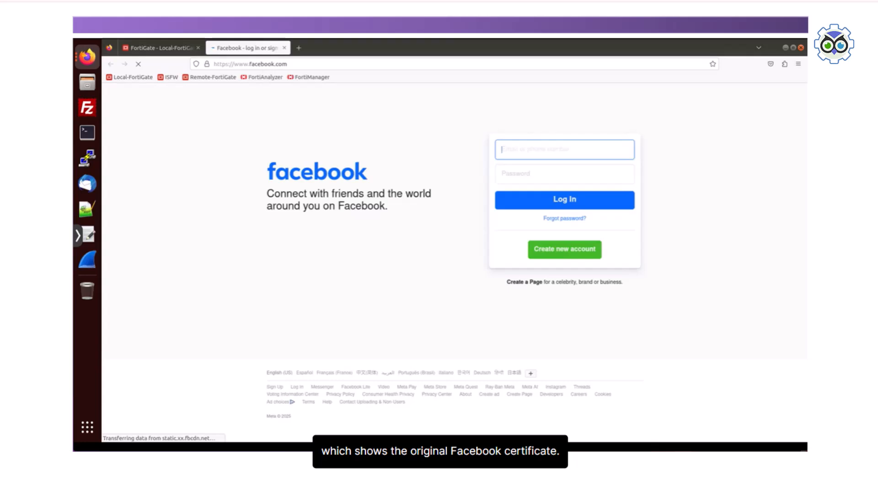
click(207, 63)
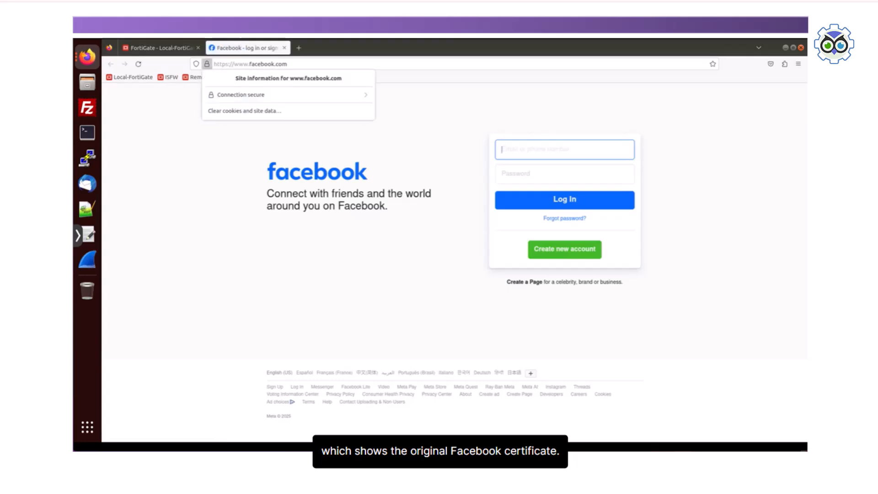
click(274, 95)
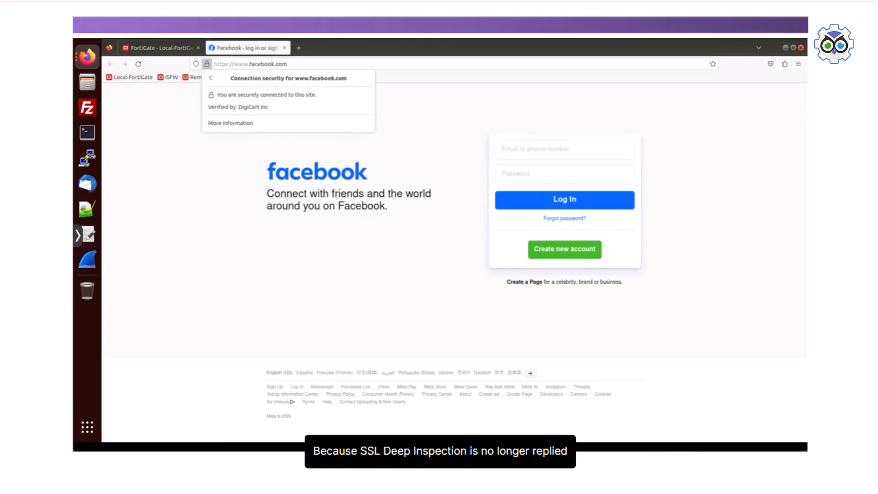
click(231, 123)
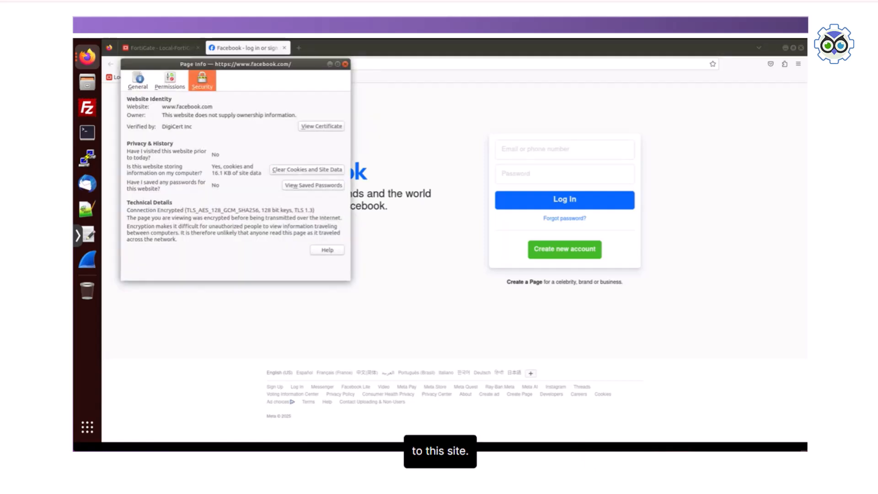
click(322, 126)
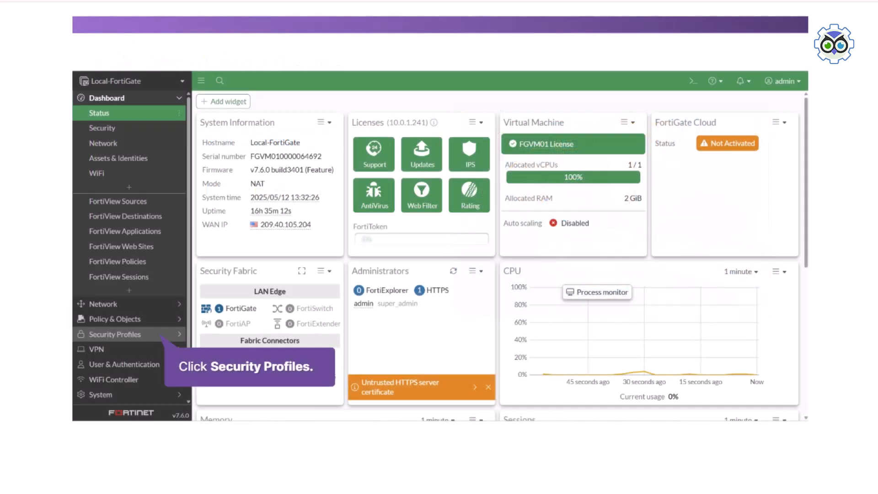
Step: Set Invalid SSL certificates to Allow in the Common Options of the custom-deep-inspection SSL/SSH profile and save it
click(111, 333)
click(115, 267)
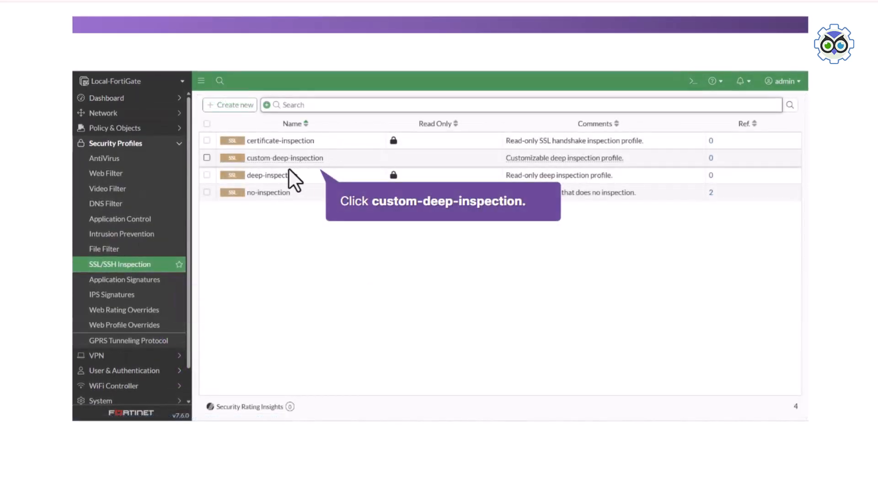
click(288, 158)
click(314, 177)
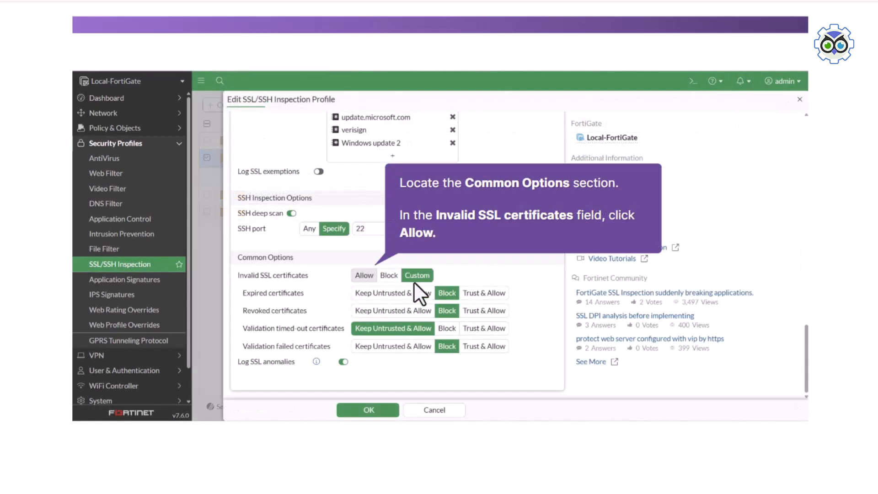
click(361, 275)
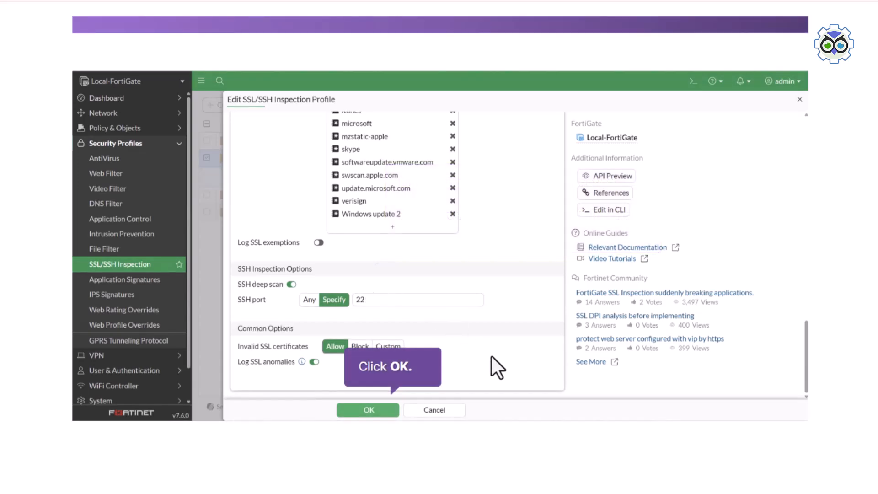
click(367, 409)
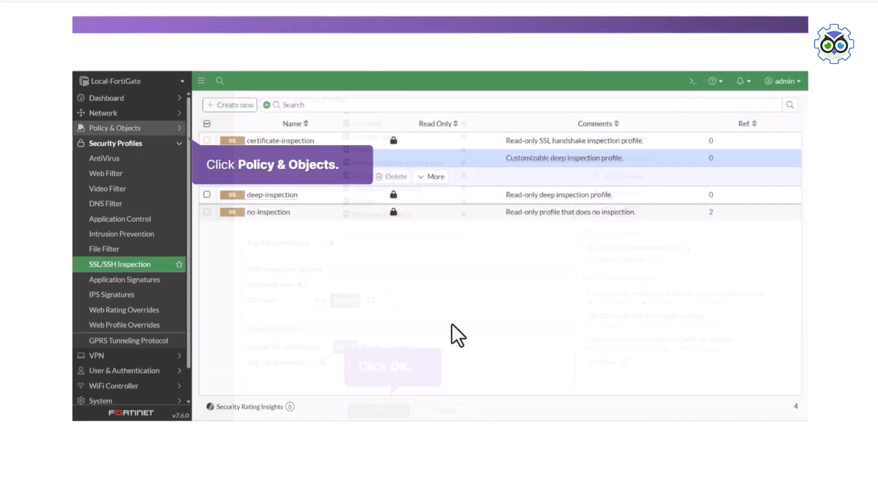
Step: Open the Internet Access firewall policy for editing and enable its Web filter with the default profile
click(127, 125)
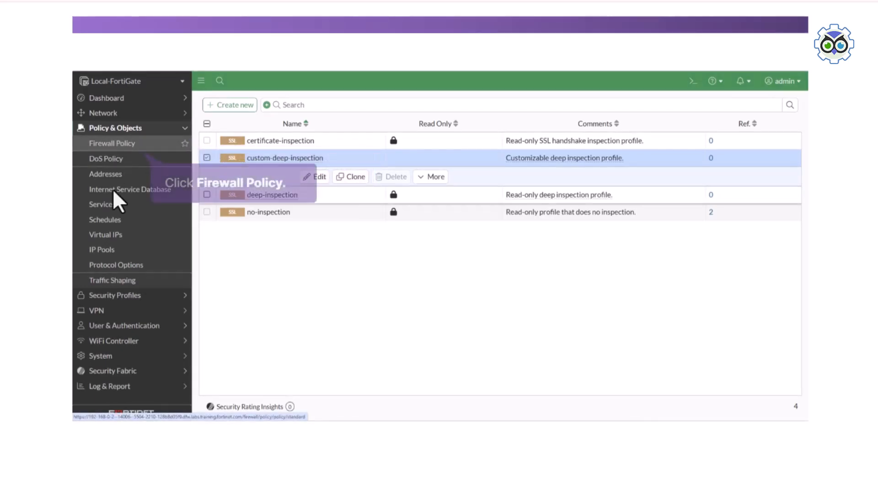
click(125, 142)
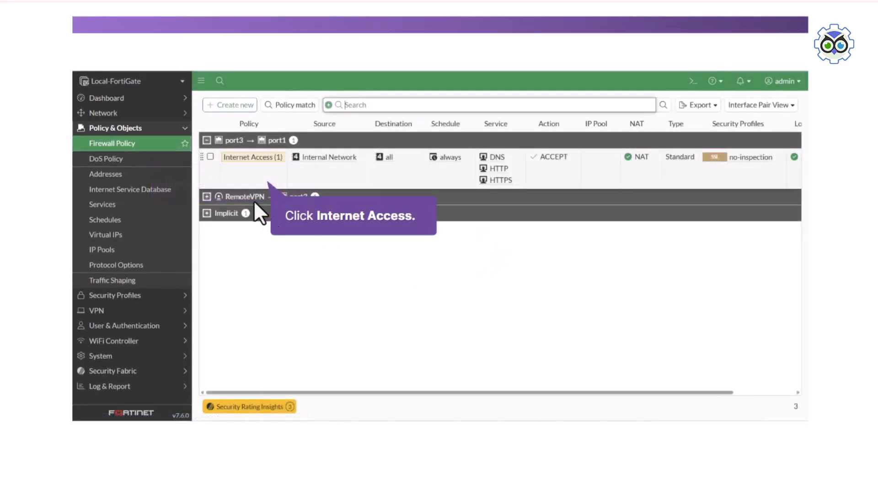
click(226, 168)
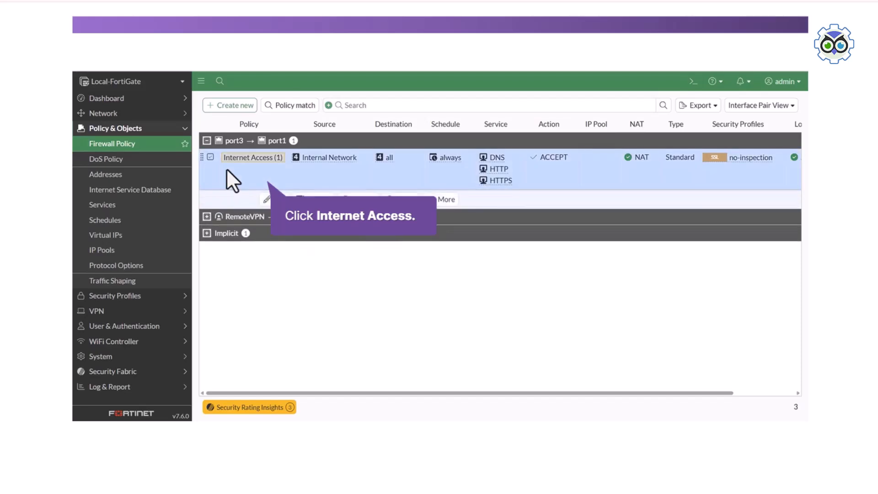
click(278, 198)
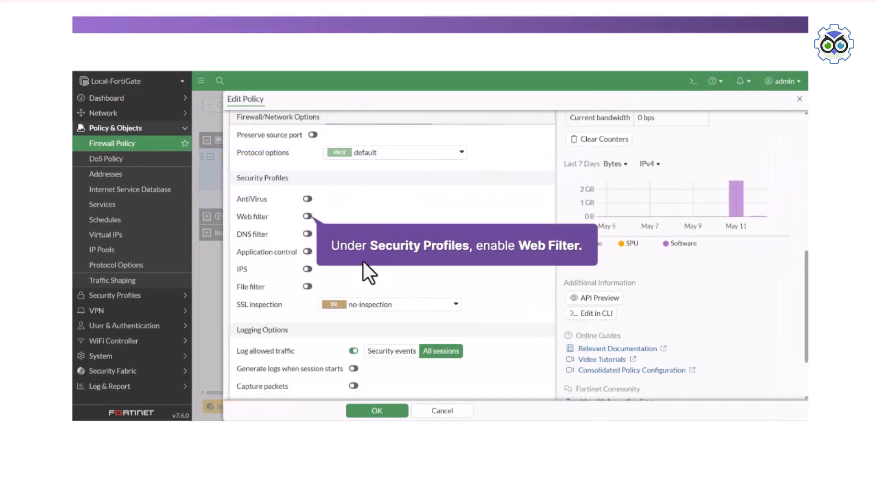
click(307, 216)
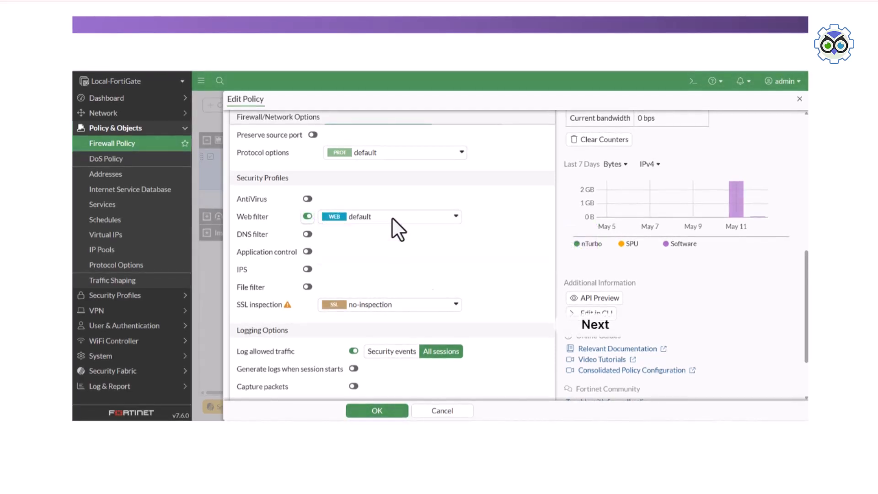
click(590, 324)
Step: Set SSL inspection to custom-deep-inspection in the Internet Access policy, then save it and accept the certificate warning
click(436, 306)
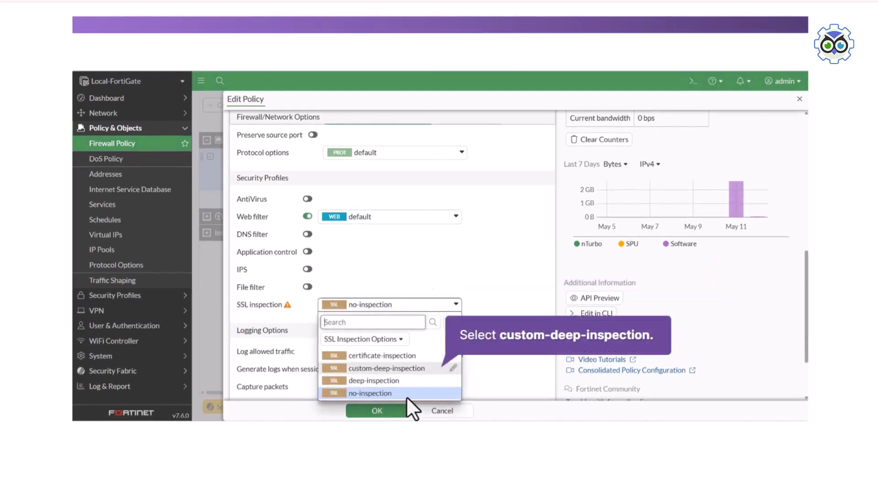
click(394, 367)
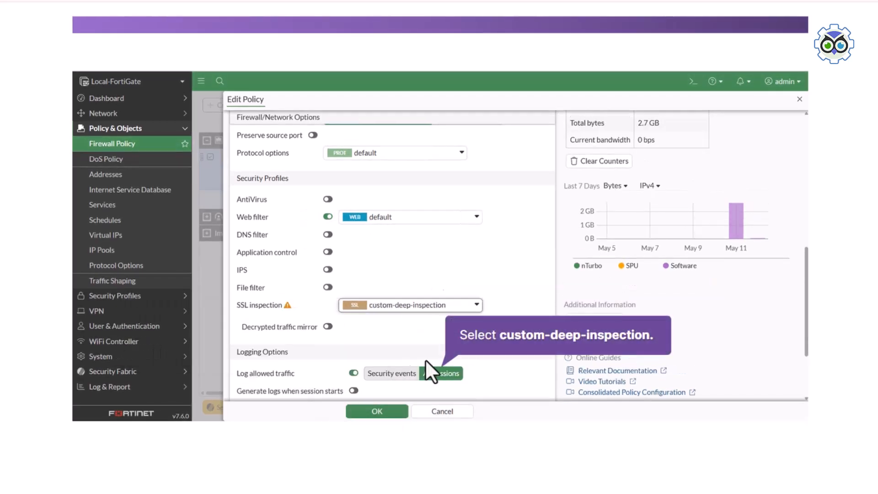
click(385, 412)
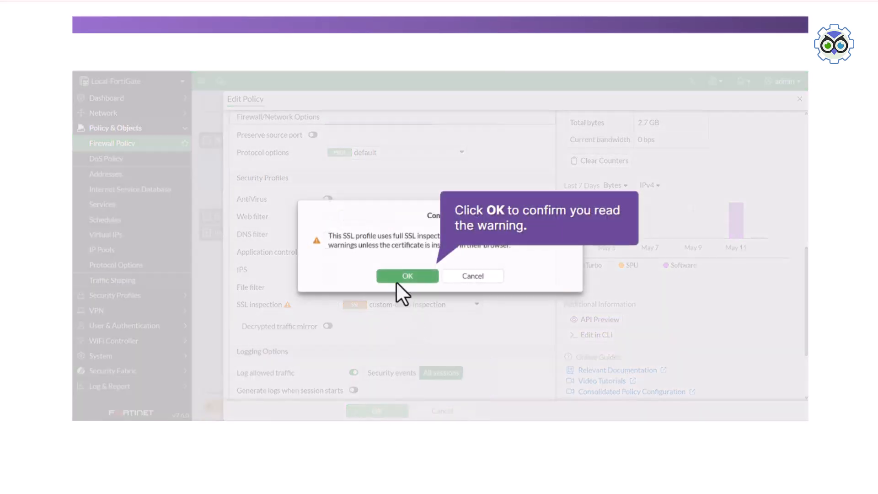
click(394, 273)
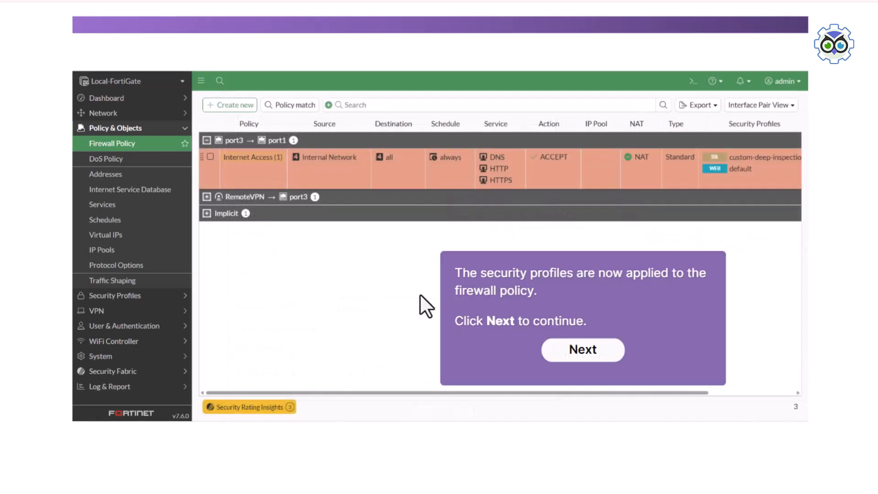
click(562, 350)
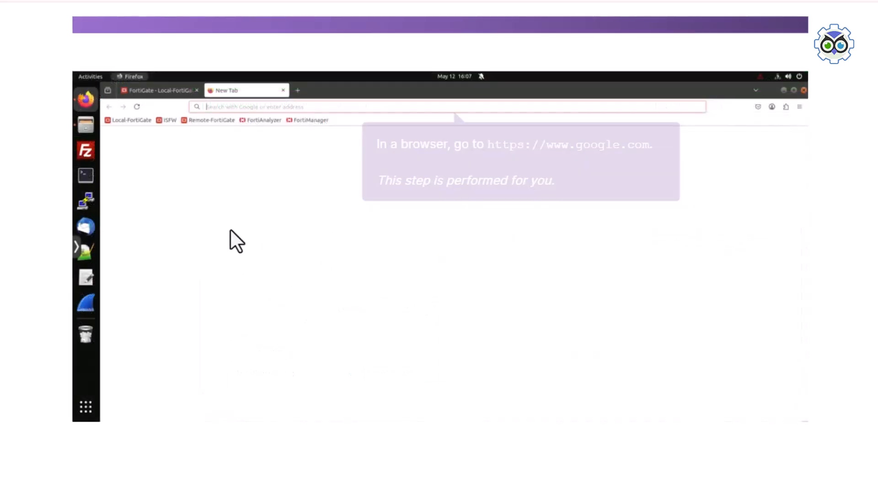
text(https)
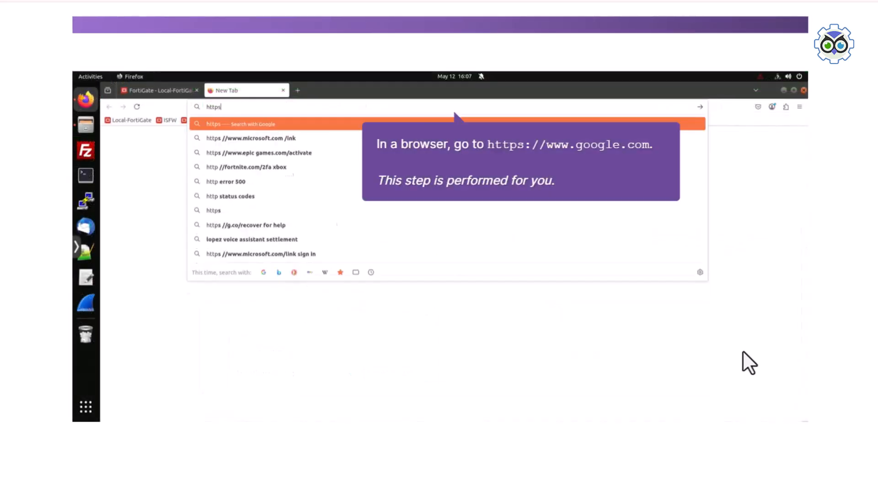
text(://www.google.ca)
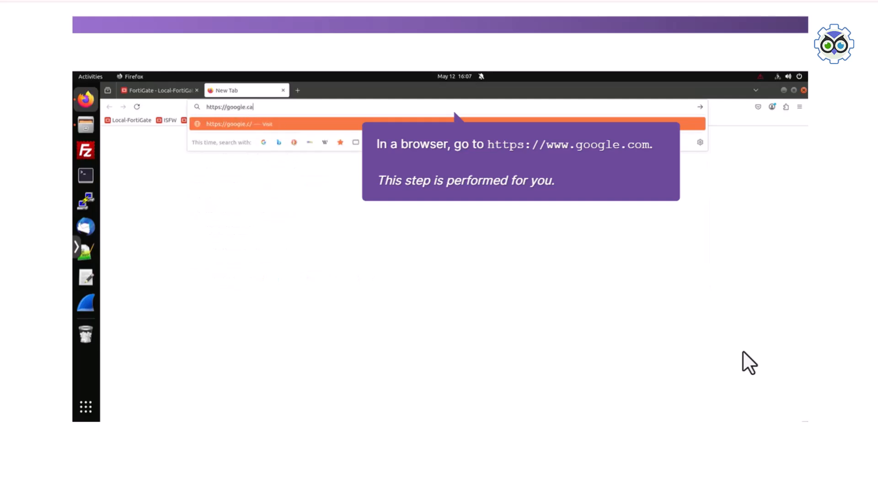
key(Return)
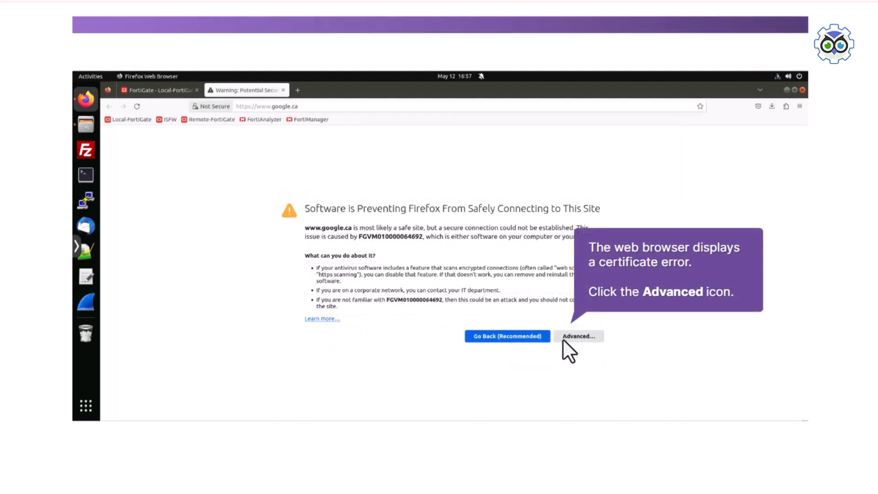
click(568, 337)
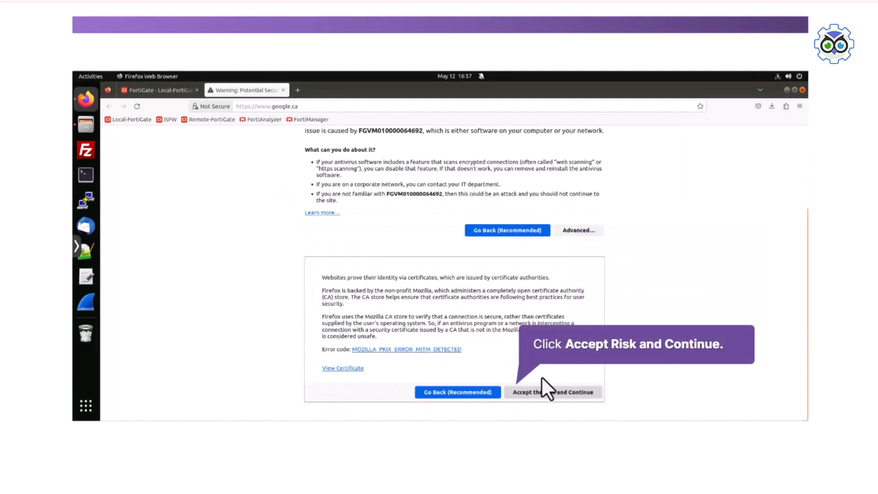
click(517, 394)
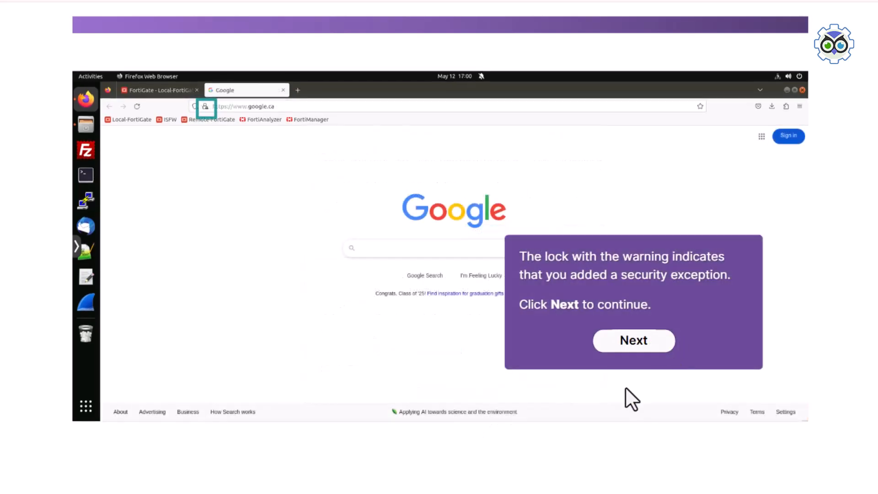
click(626, 343)
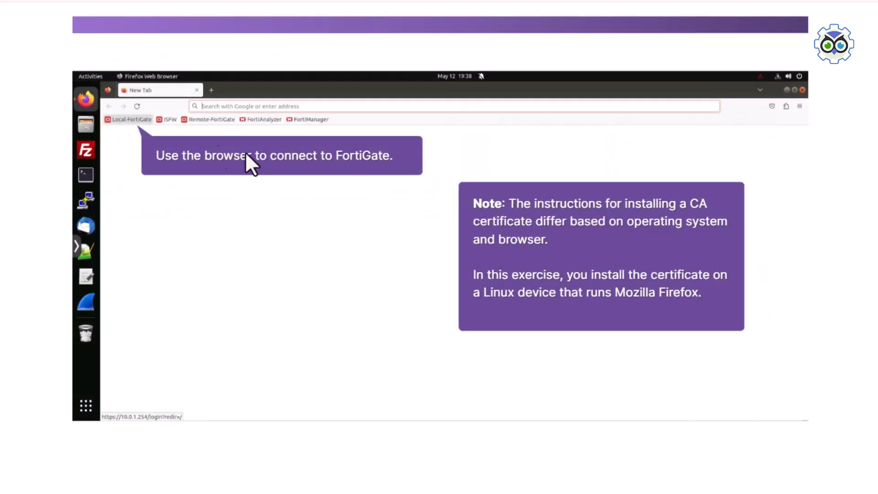
Step: Connect to Local-FortiGate and download the Fortinet_CA_SSL certificate from the custom-deep-inspection SSL/SSH inspection profile
click(125, 120)
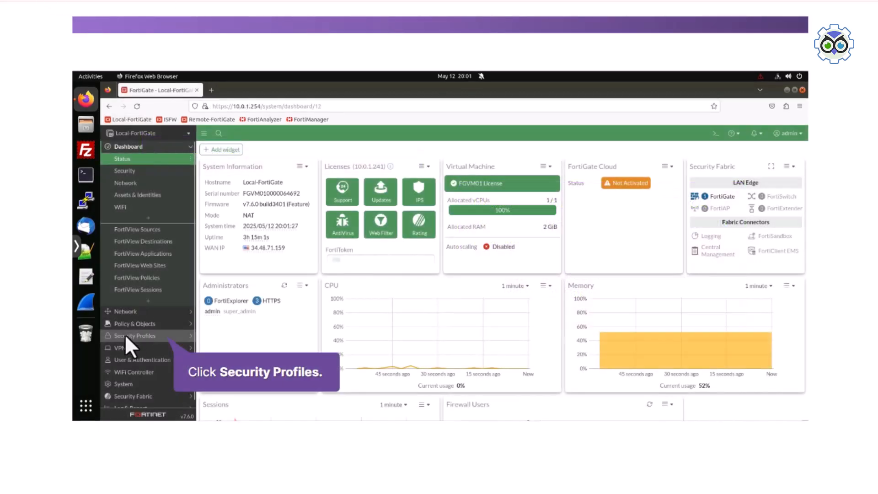
click(126, 336)
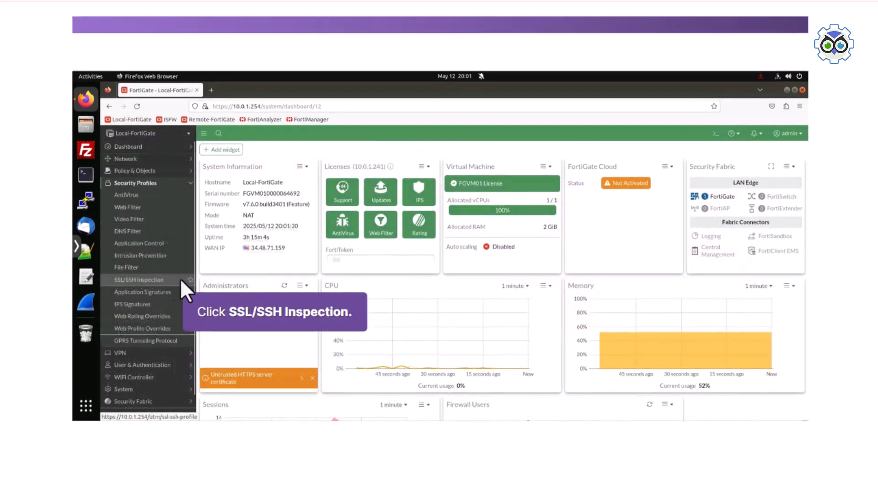
click(147, 279)
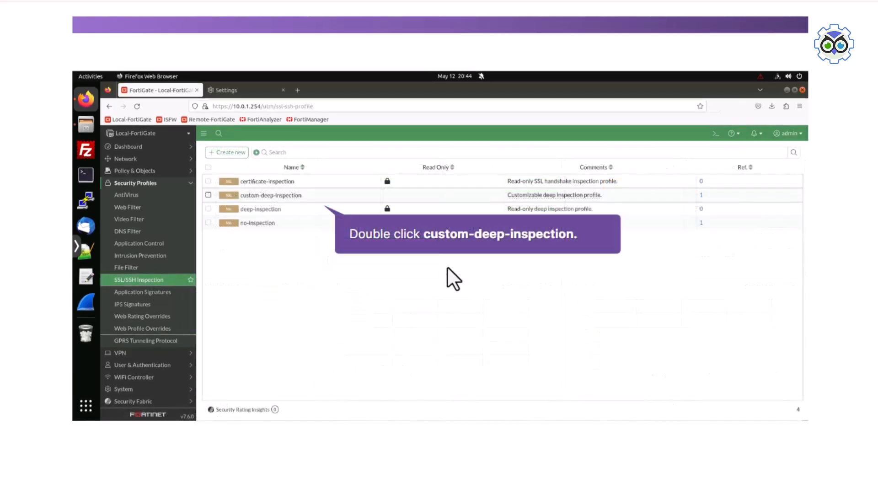
double_click(254, 196)
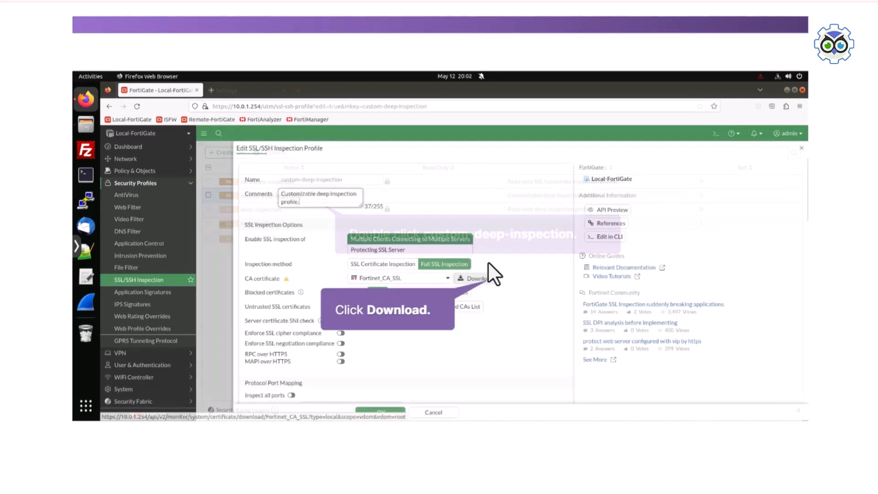
click(479, 277)
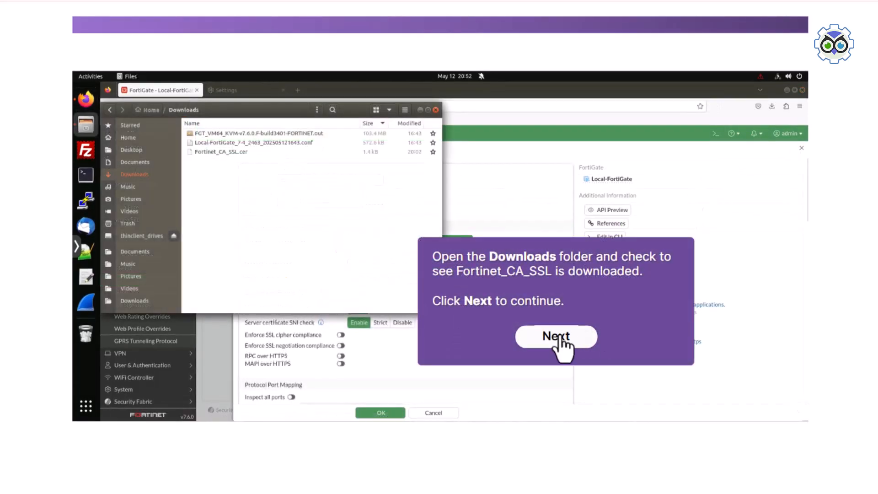
click(556, 336)
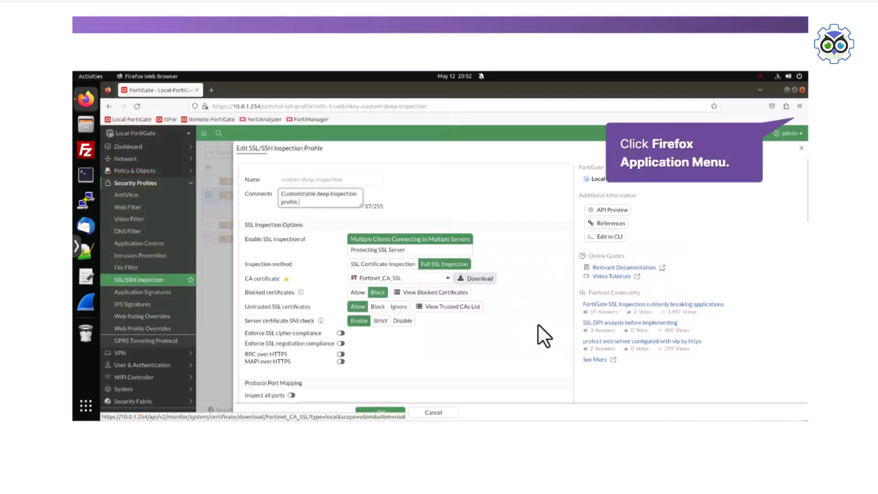
Step: Open the certificate manager in Firefox's Privacy & Security settings and show the certificate authorities
click(800, 107)
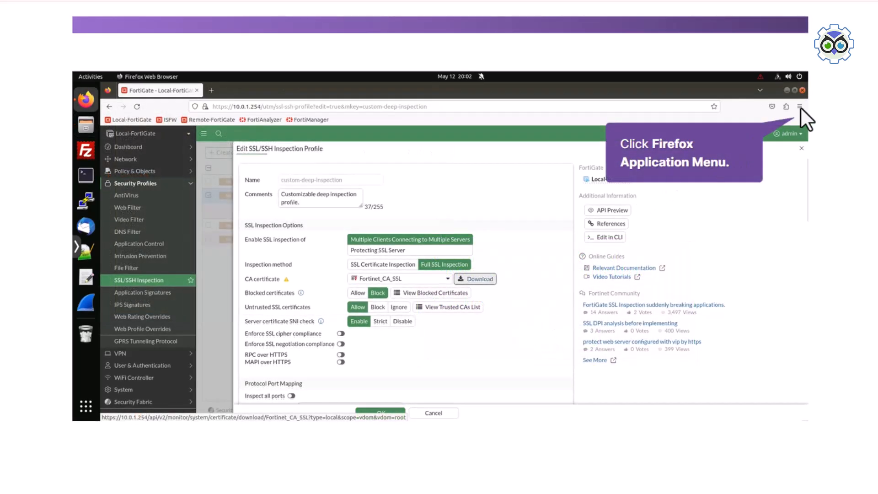
click(698, 299)
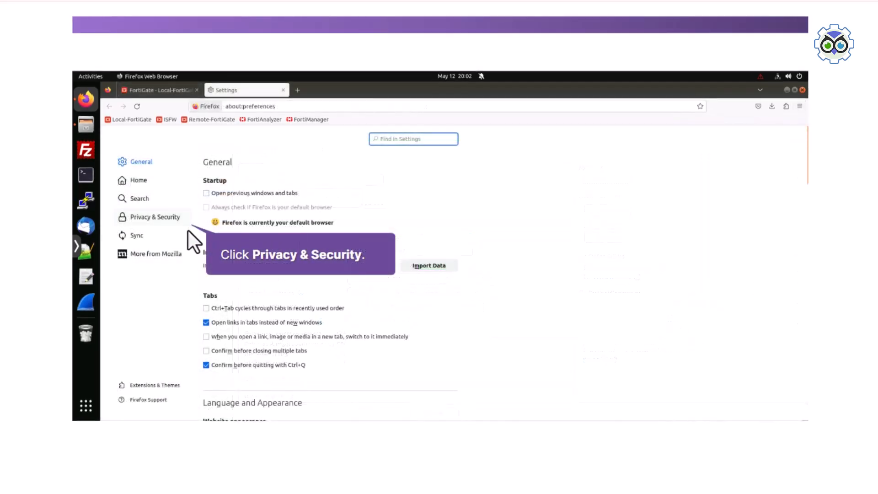
click(154, 216)
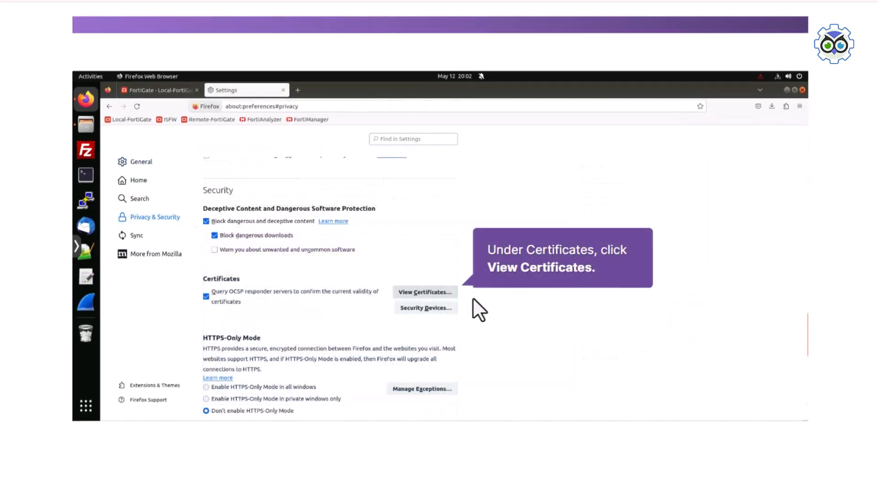
click(425, 293)
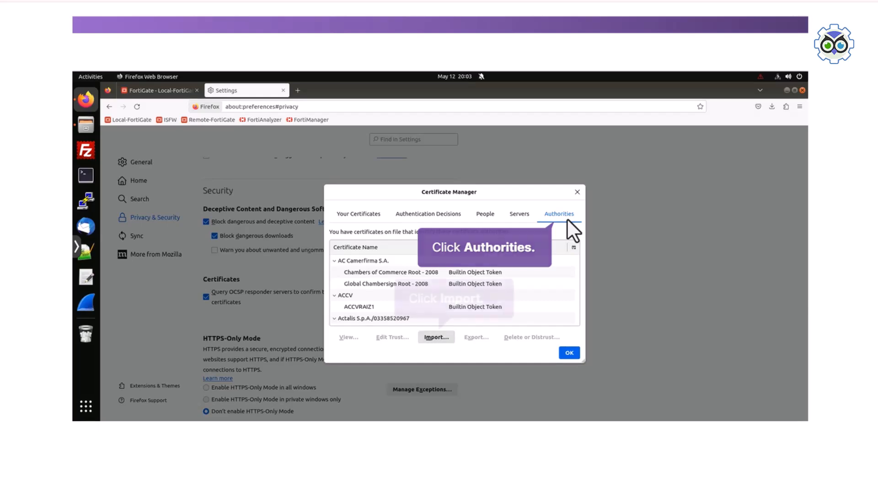
Step: Import Fortinet_CA_SSL.cer from Downloads as an authority trusted to identify websites, and close the certificate manager
click(434, 339)
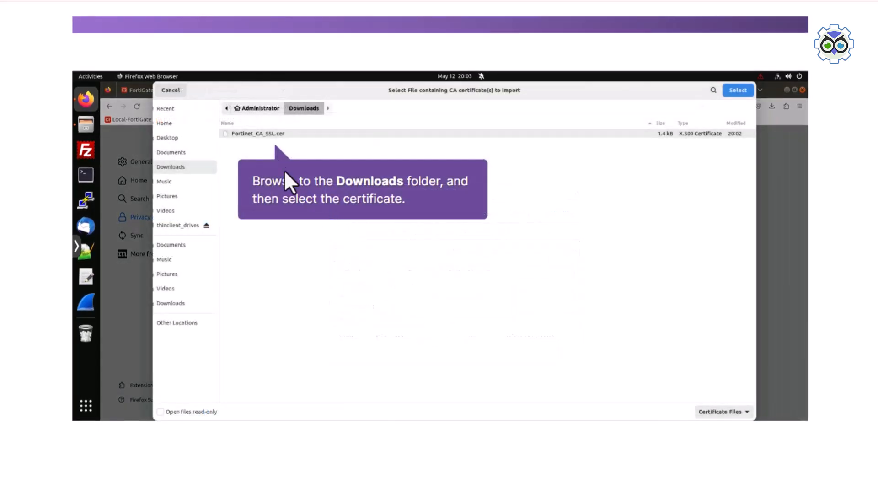
click(262, 131)
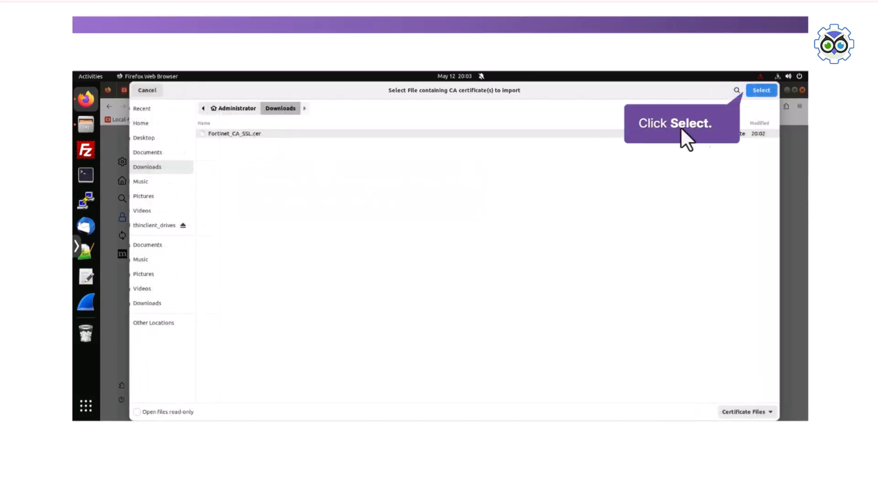
click(760, 91)
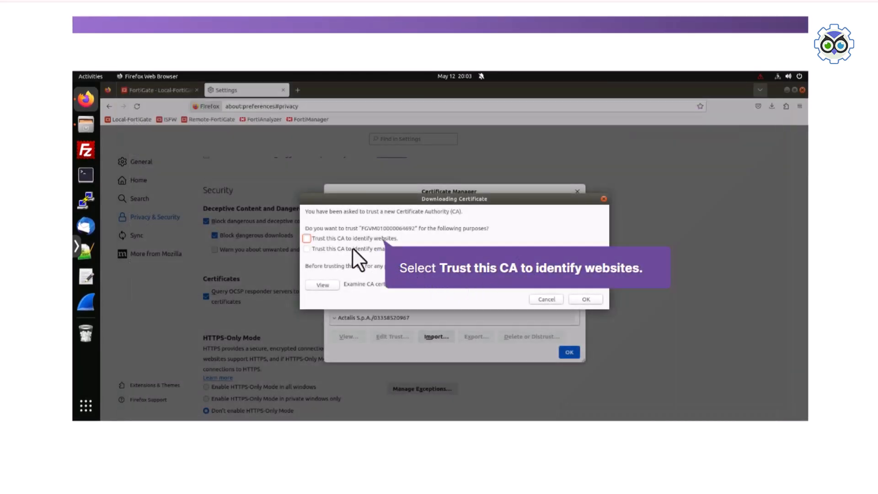
click(336, 236)
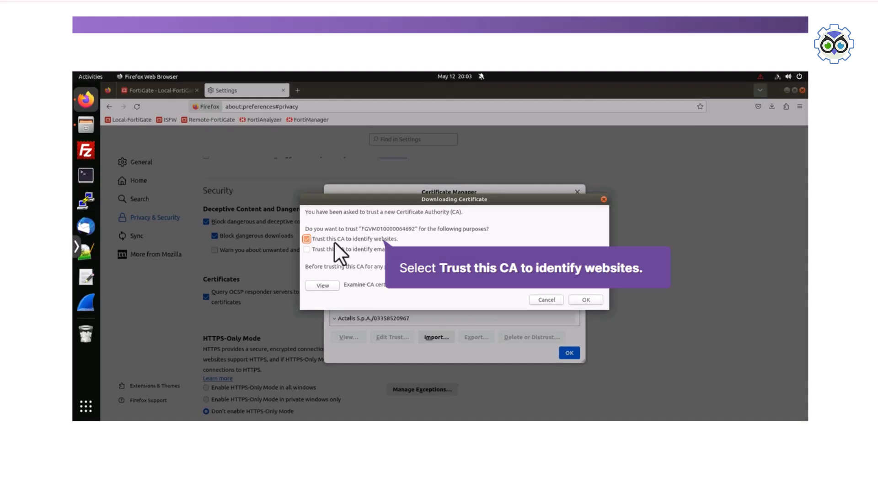
click(585, 299)
click(570, 353)
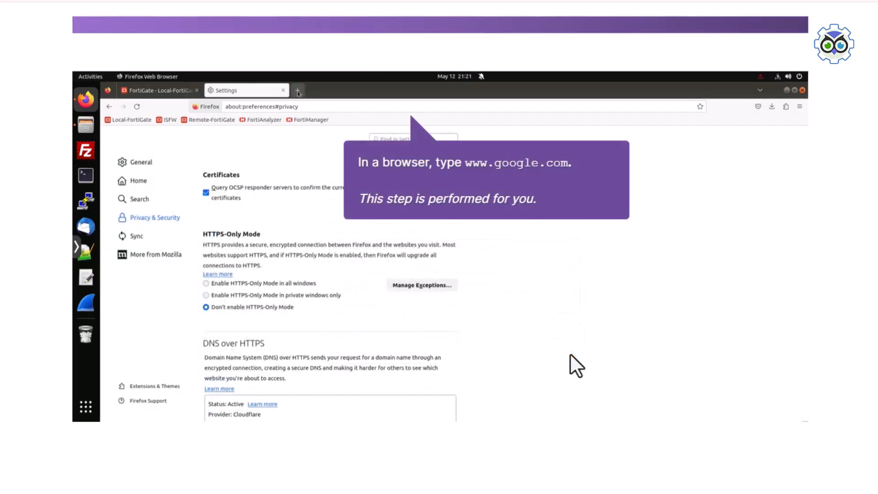
click(297, 90)
text(www.google)
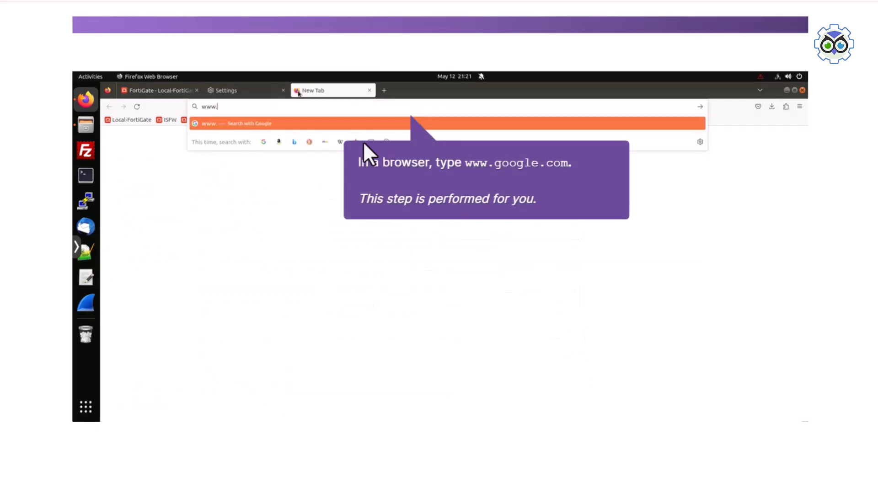